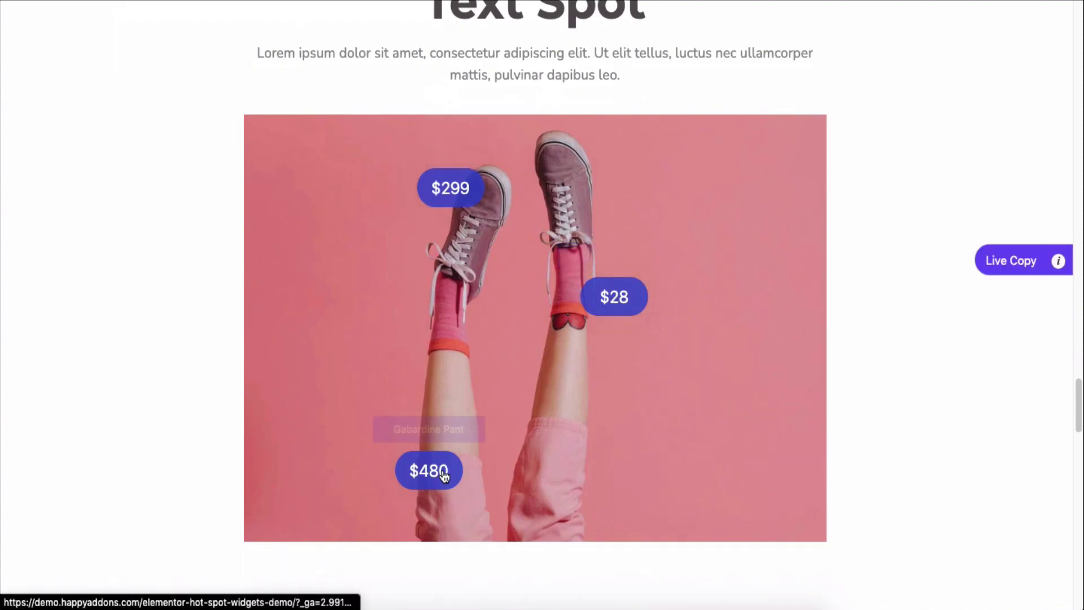
Look over the text and image hotspot examples on the widget demo page
scroll(438, 473, up, 1)
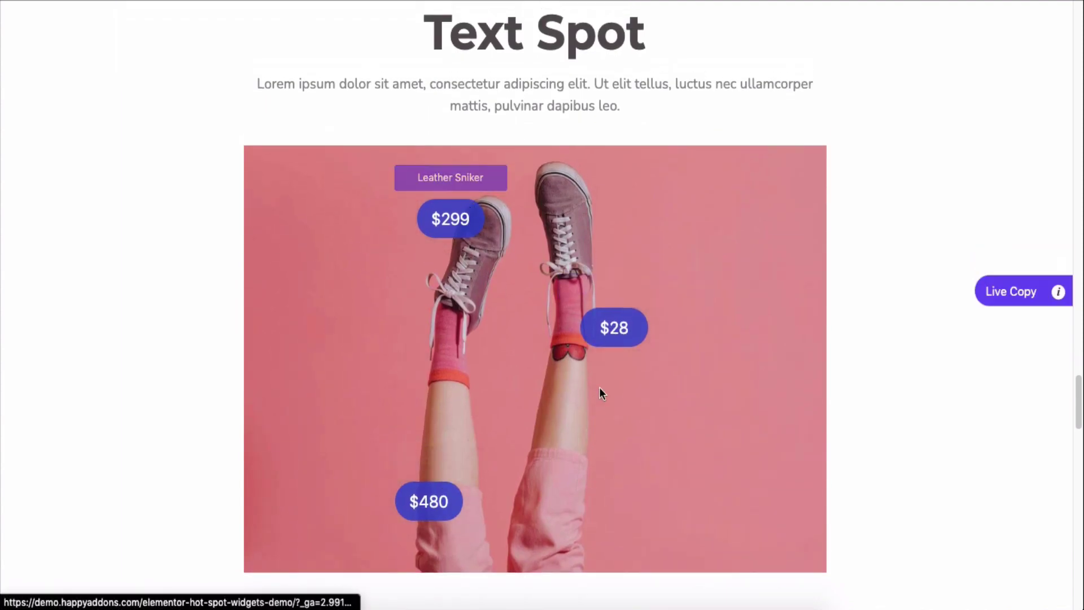
scroll(600, 389, down, 15)
scroll(598, 339, down, 2)
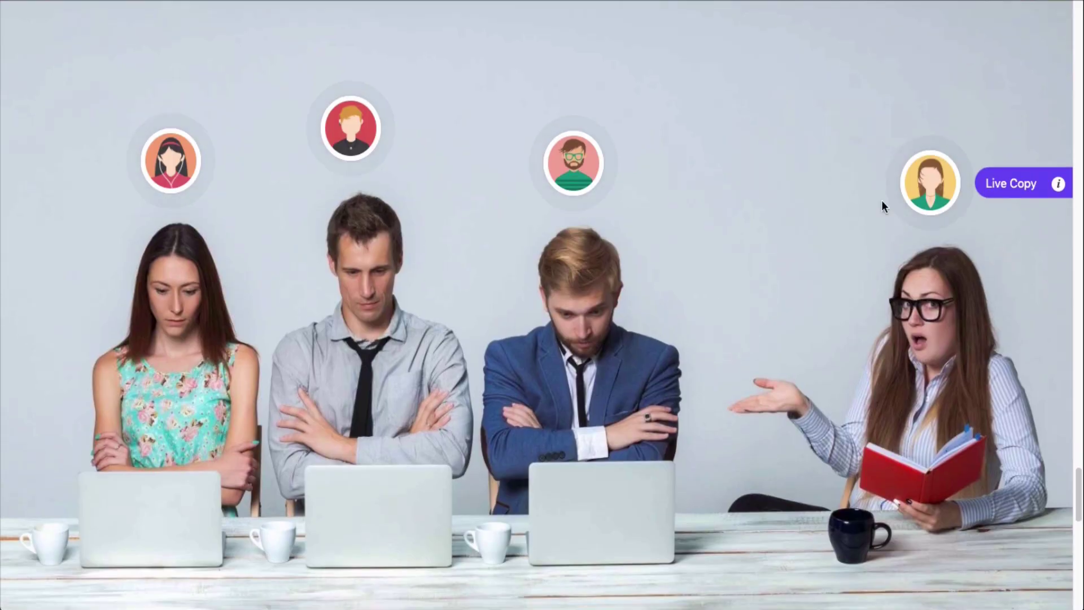
mouse_move(357, 131)
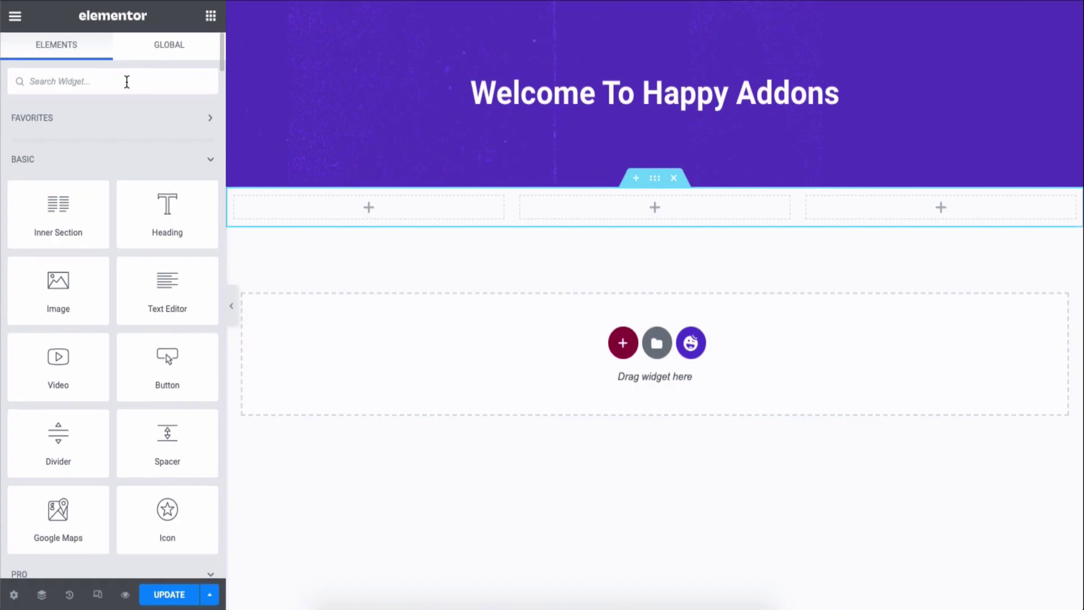
Add the Hotspots widget to the middle column and set its image to black-2561619_1920-scaled-1.jpg
text(Hot)
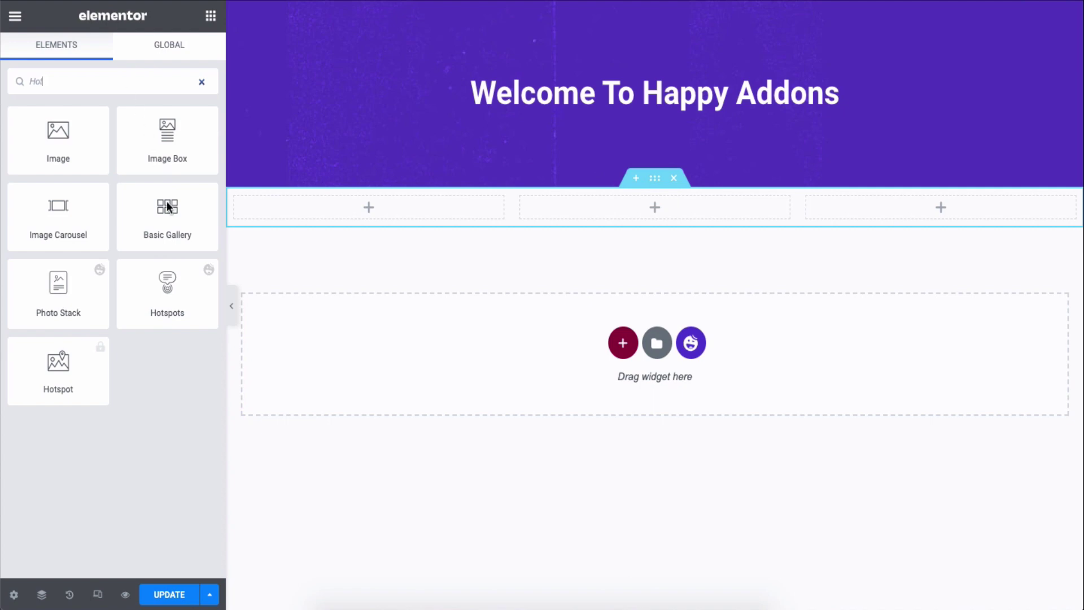
drag(172, 295, 653, 202)
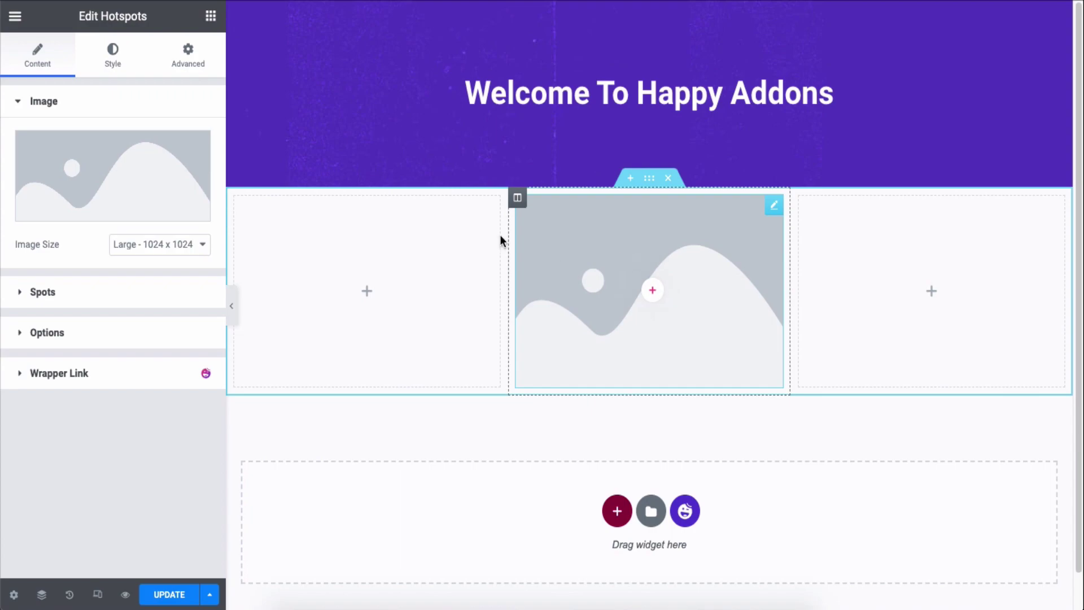
click(128, 174)
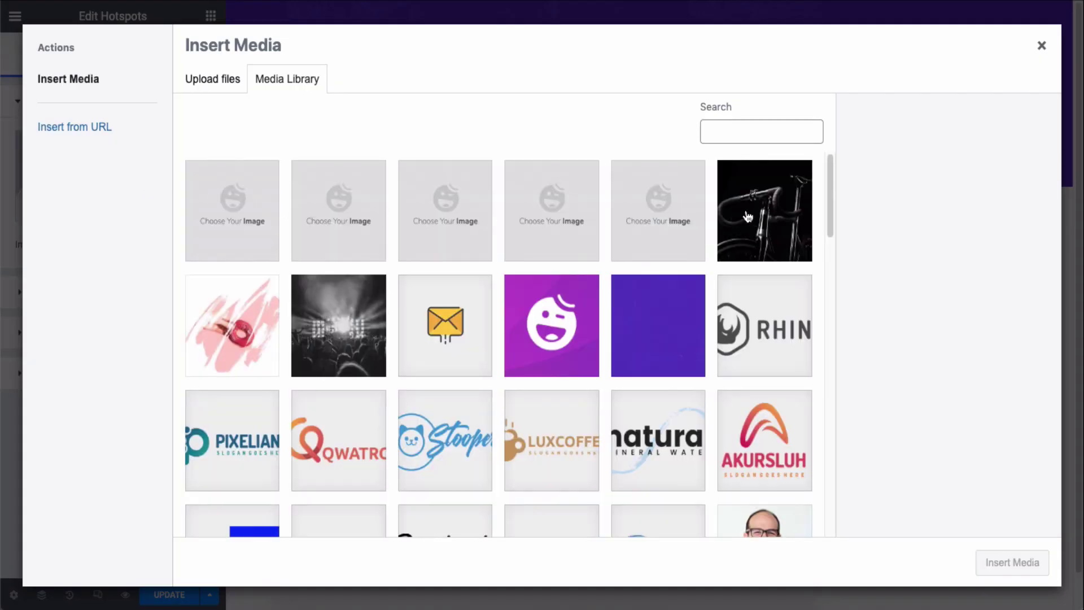
click(751, 213)
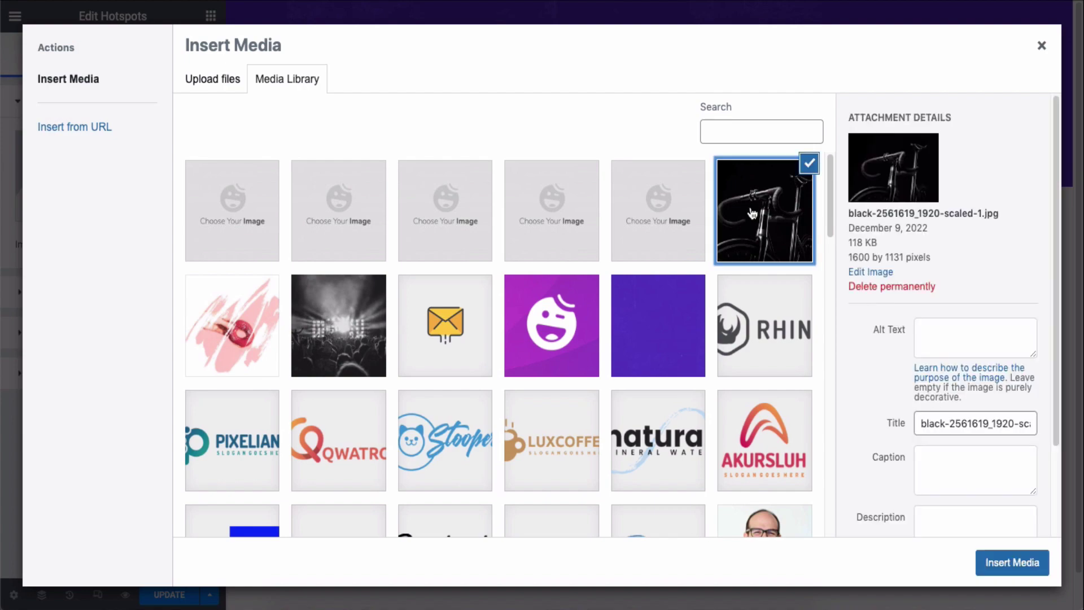
click(1013, 563)
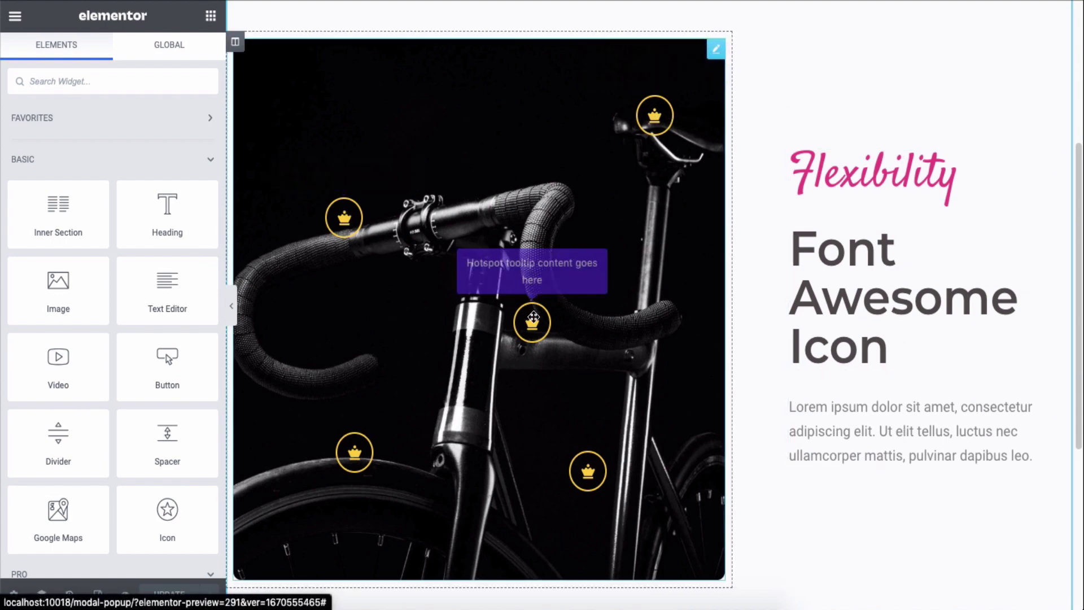
Open the bicycle Hotspots widget for editing and try the image sizes Thumbnail - 150 x 150 and Medium - 300 x 300
click(379, 458)
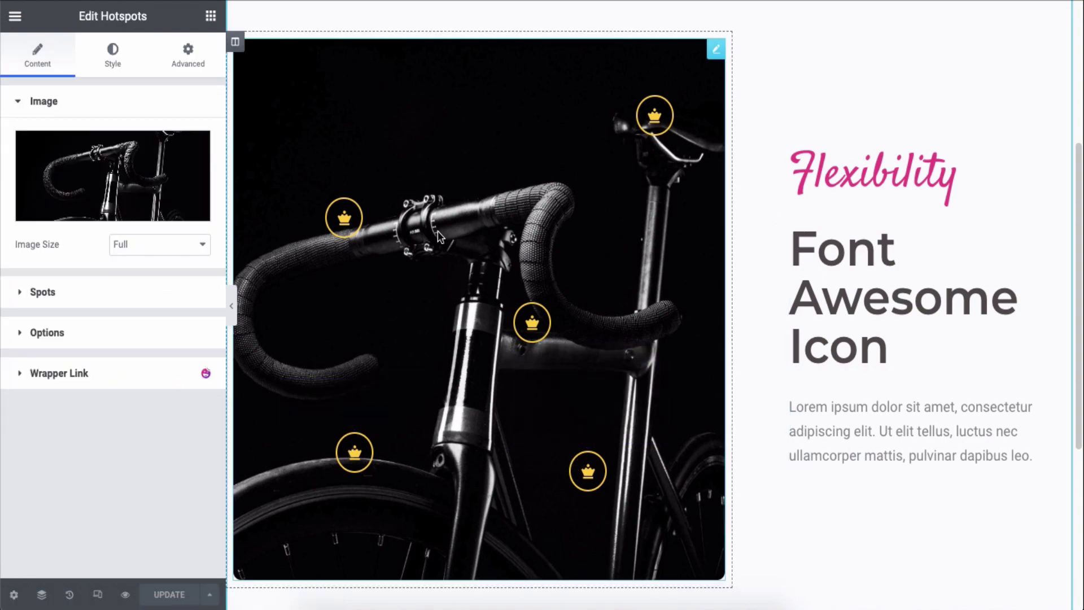
click(160, 243)
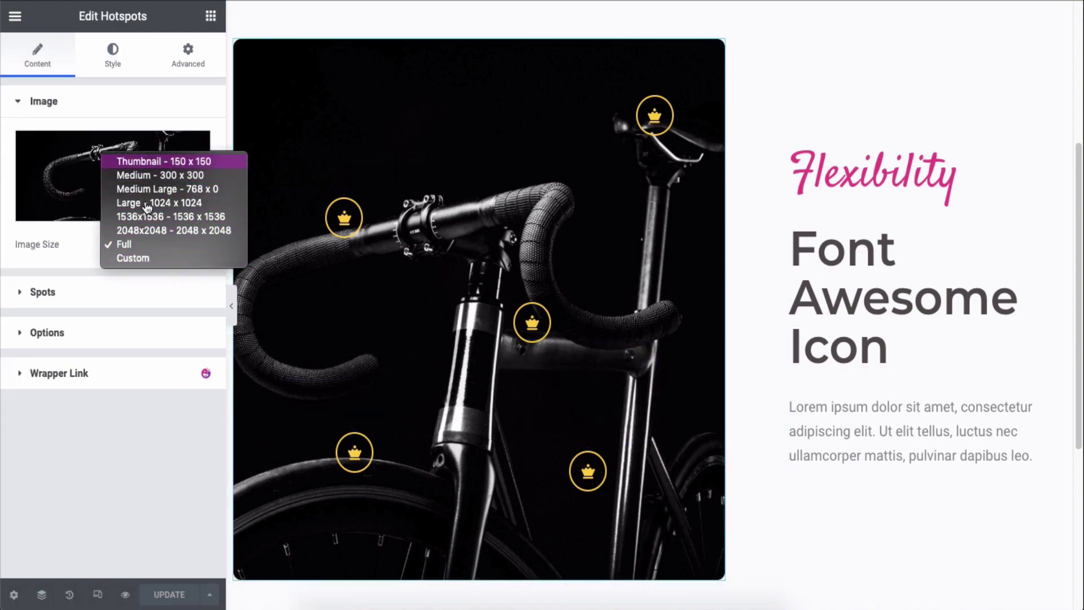
key(Return)
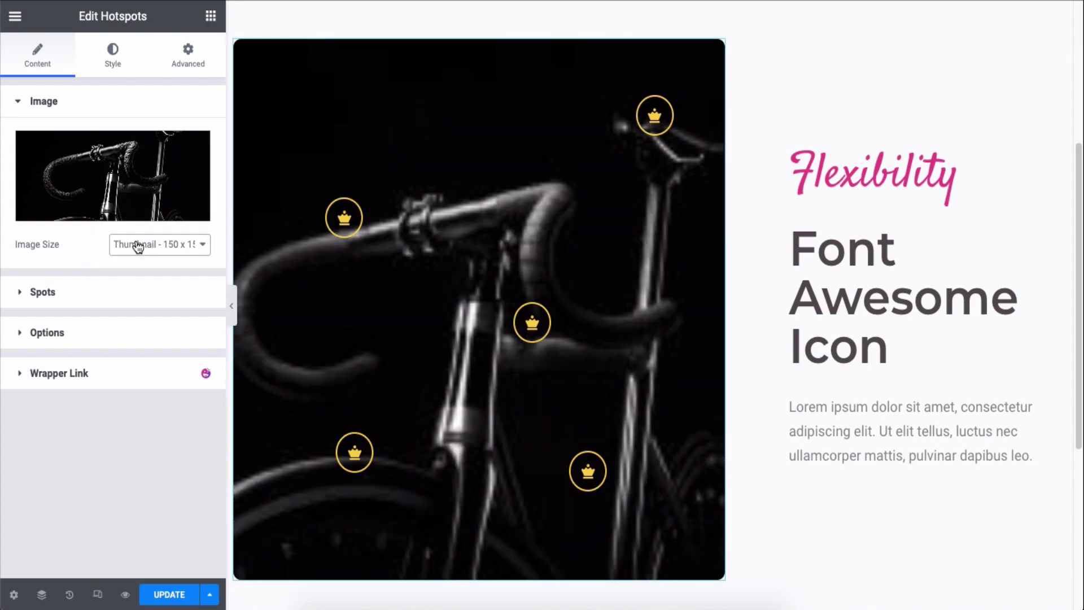
click(137, 245)
key(Down)
key(Return)
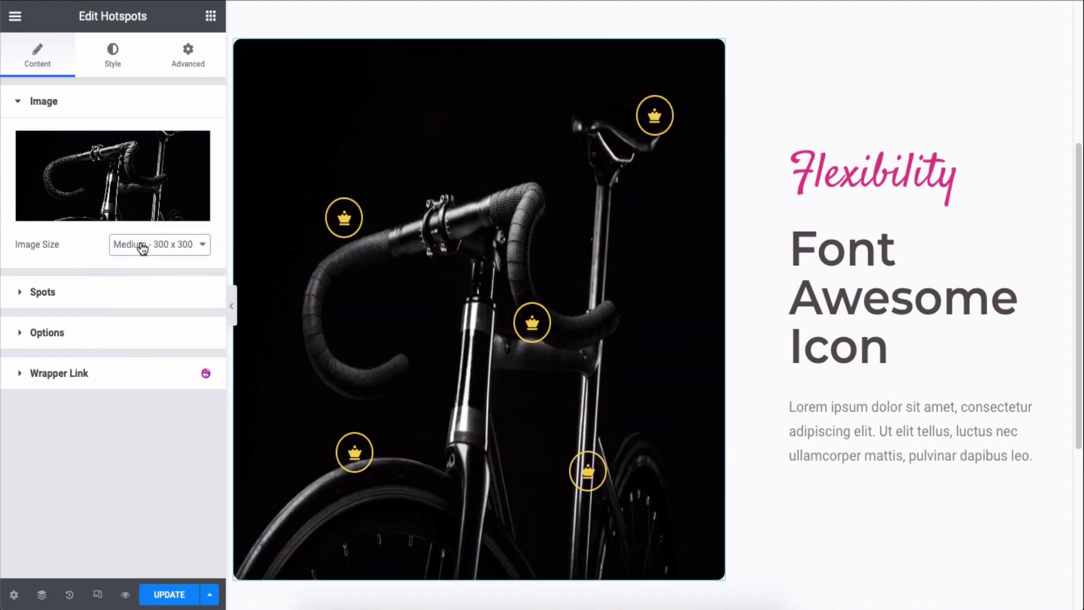
Set the bicycle image size to Full
click(138, 245)
key(Down)
key(Down)
key(Down)
key(Down)
key(Down)
key(Return)
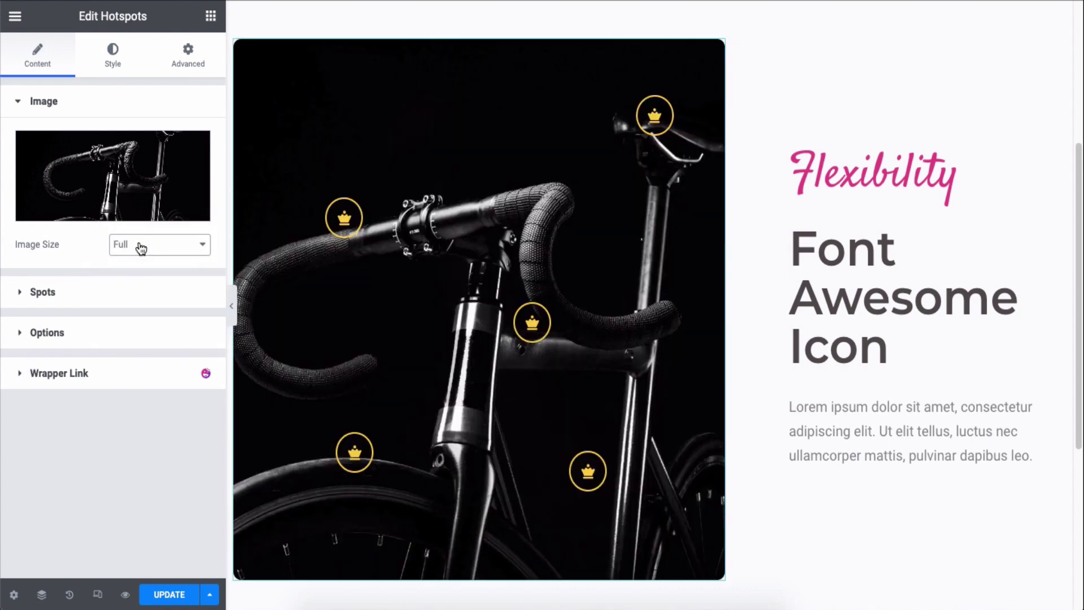
Change the icon of spot Item #1 to the circled downward chevron from the icon library
click(134, 111)
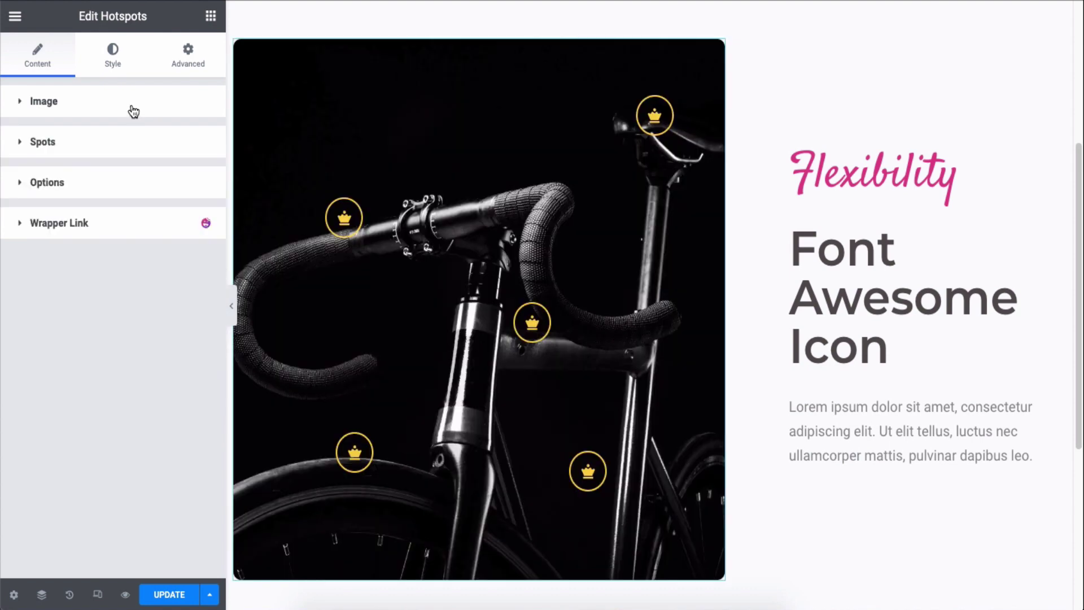
click(134, 148)
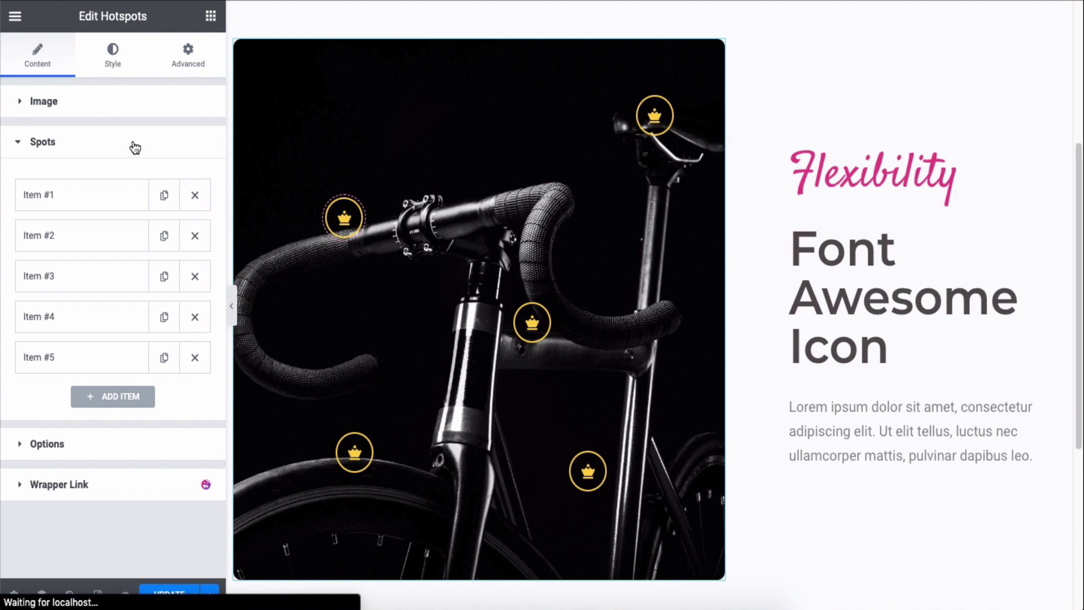
click(110, 199)
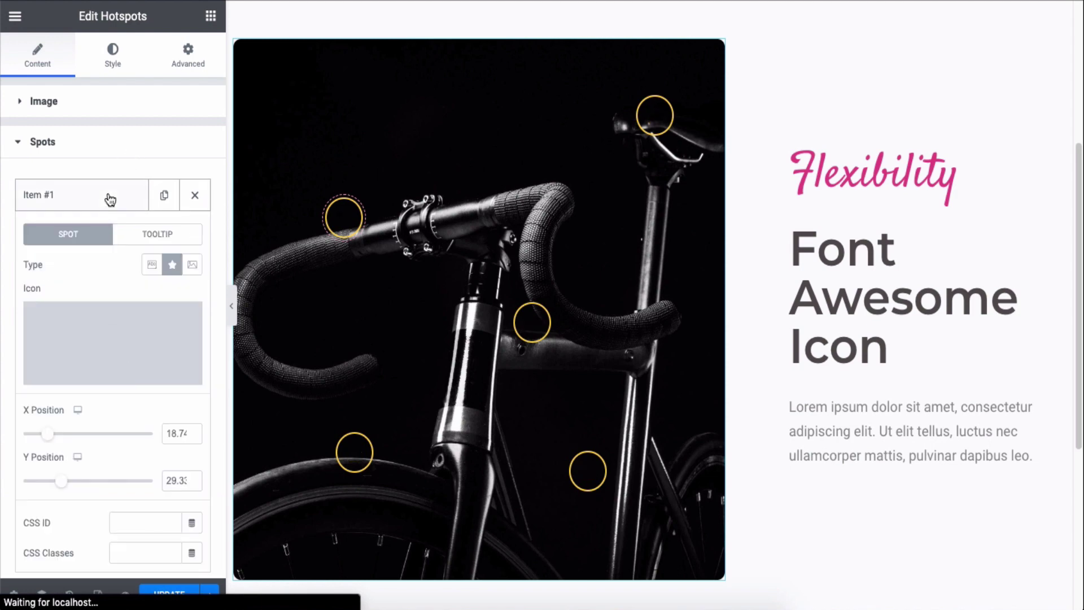
scroll(102, 314, down, 1)
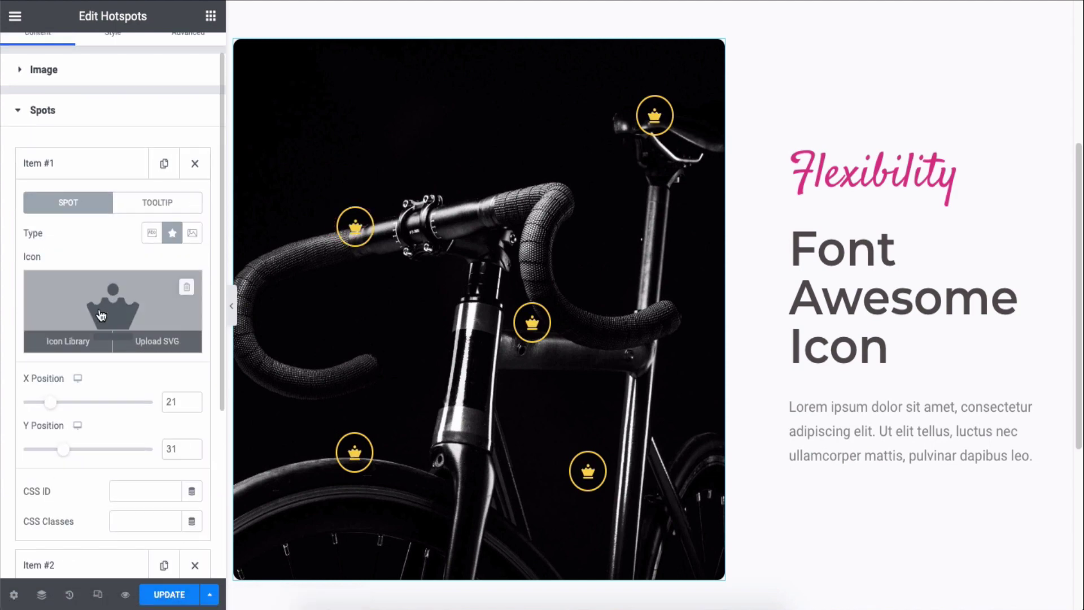
click(101, 314)
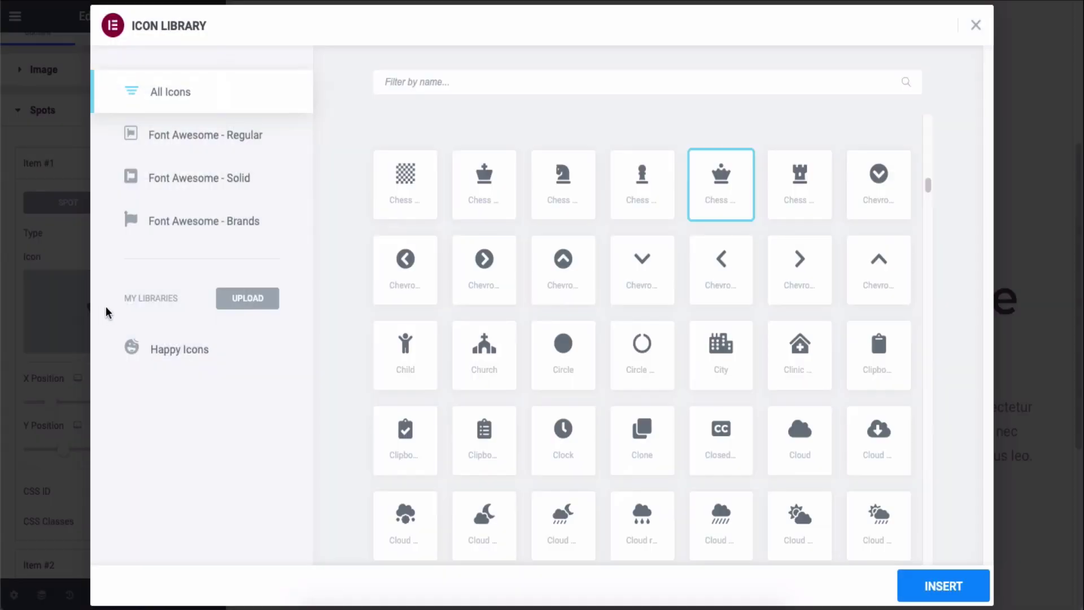
click(879, 191)
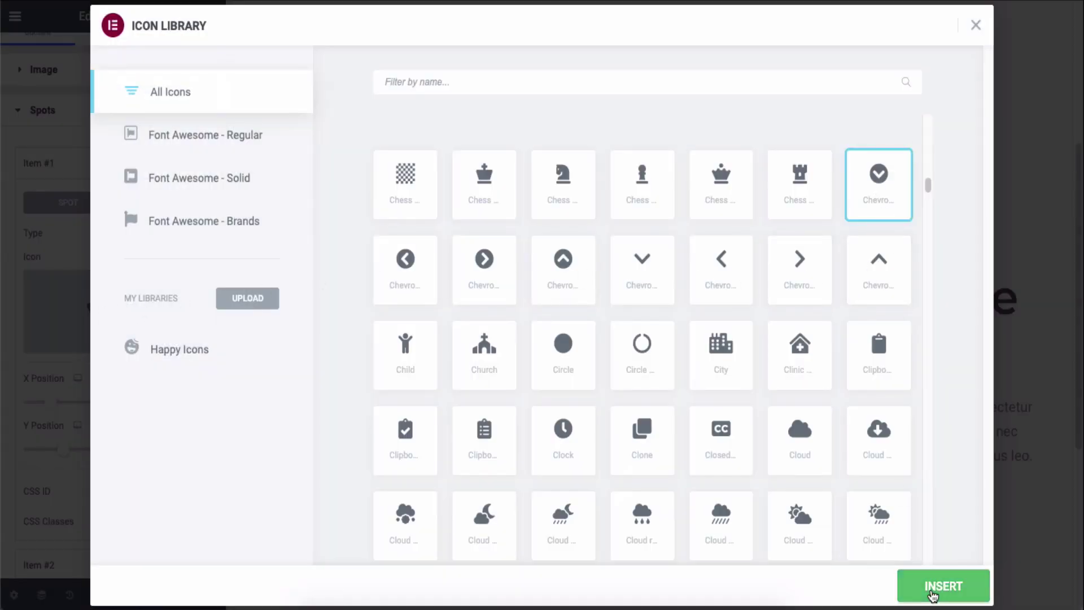
click(933, 588)
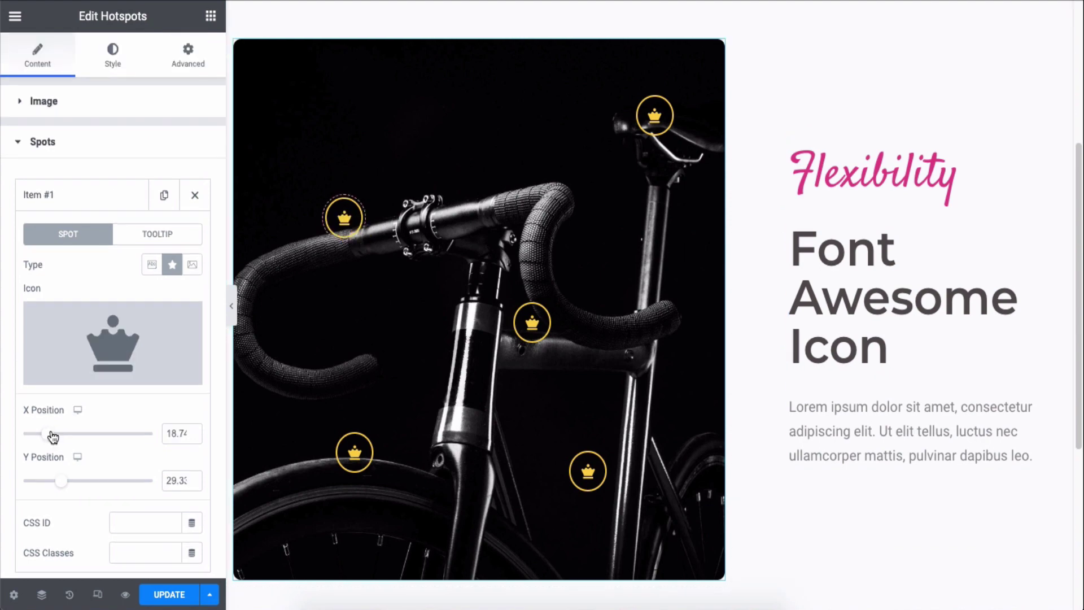
Set Item #1's X position to 21 and Y position to 31, and shift the spot up on the image to Y about 28.6
mouse_move(53, 436)
mouse_down()
mouse_move(66, 434)
mouse_move(51, 434)
mouse_up()
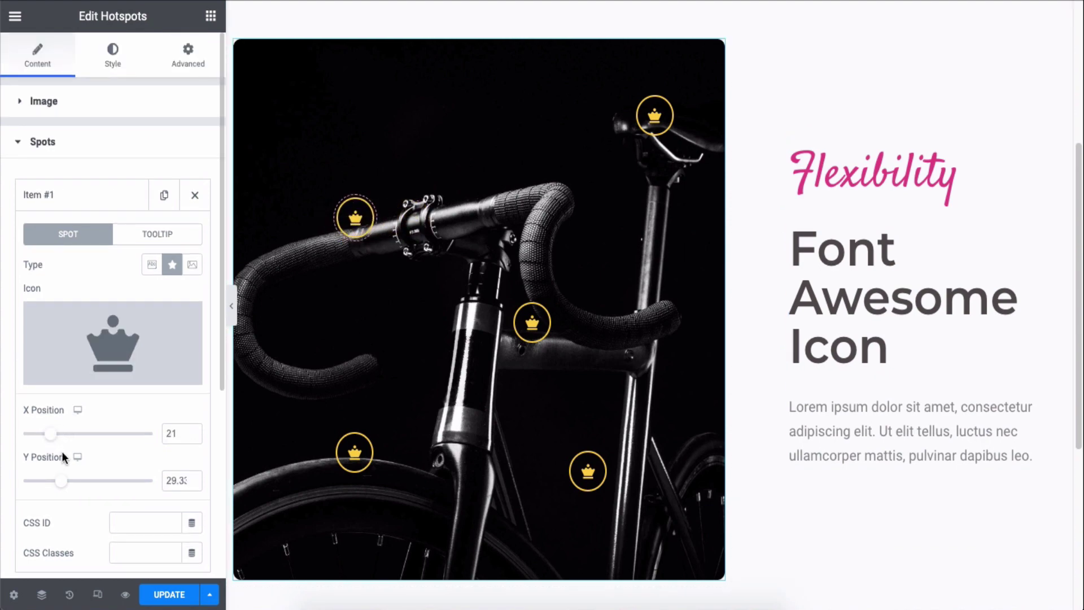
drag(66, 486, 66, 482)
scroll(65, 477, down, 3)
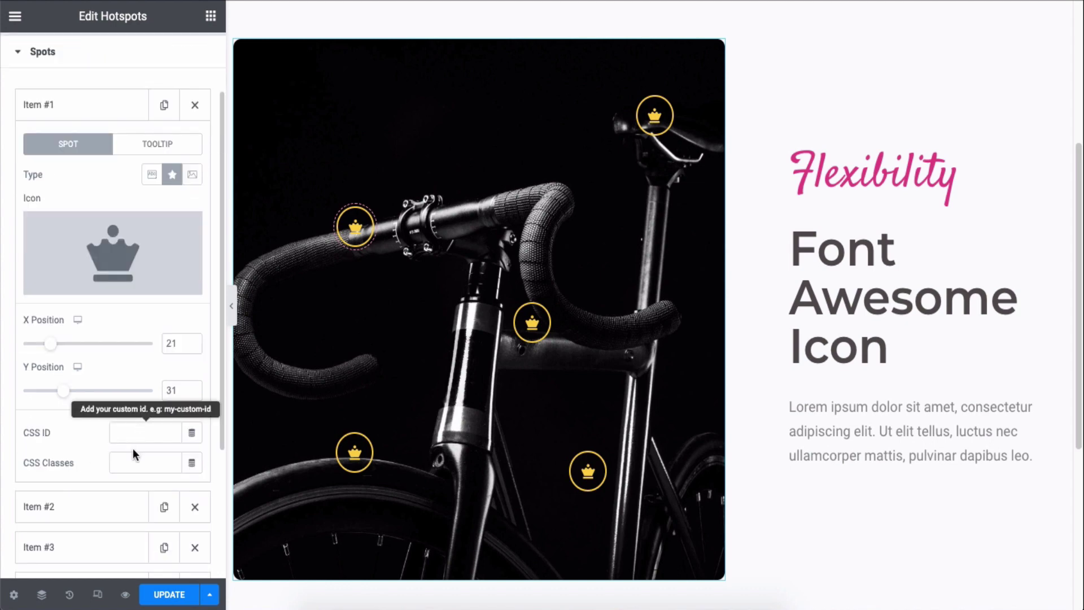
scroll(140, 358, up, 1)
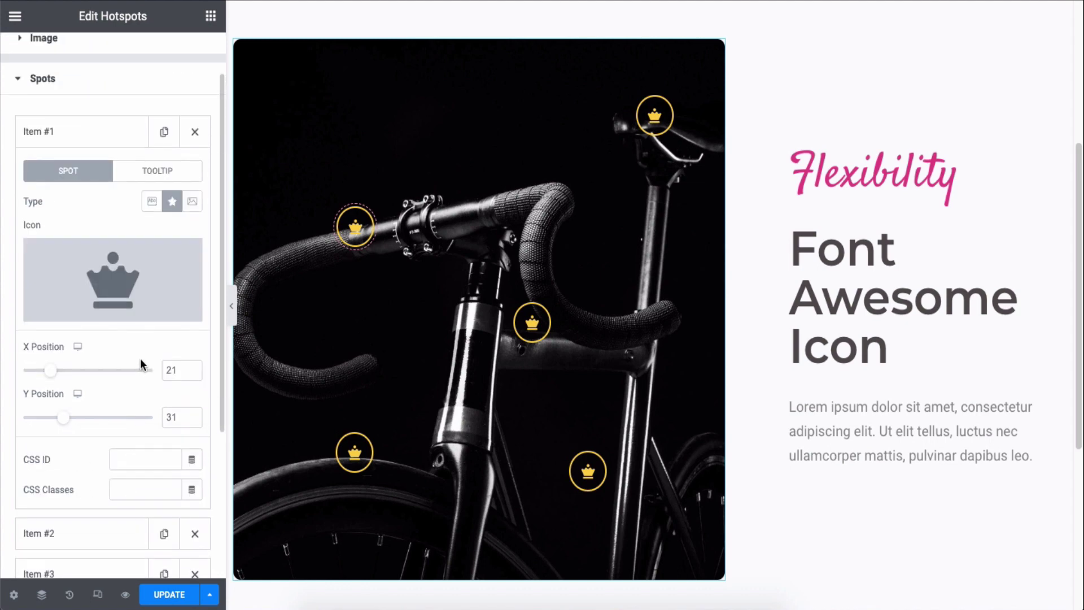
scroll(140, 359, up, 1)
mouse_move(352, 226)
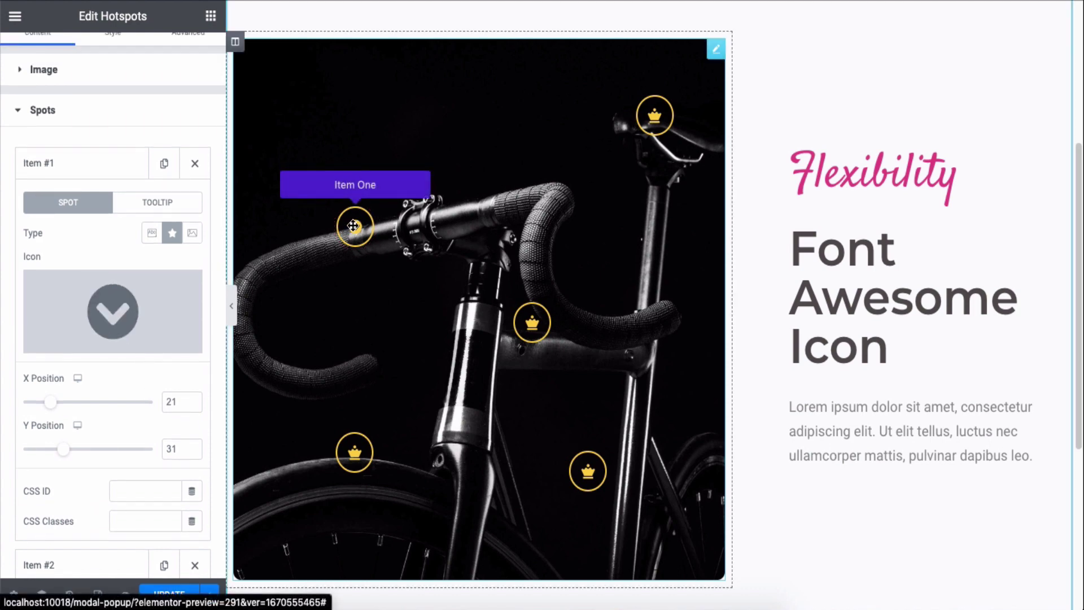
drag(353, 226, 354, 214)
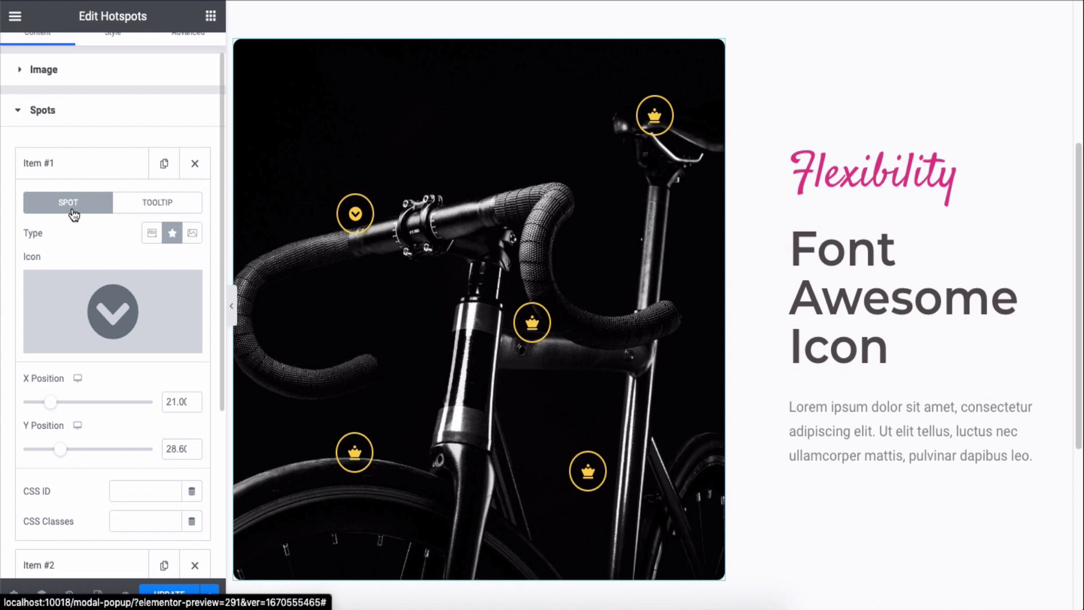
Try the Text and Image types on the Item #1 spot and return it to the Icon type
click(151, 234)
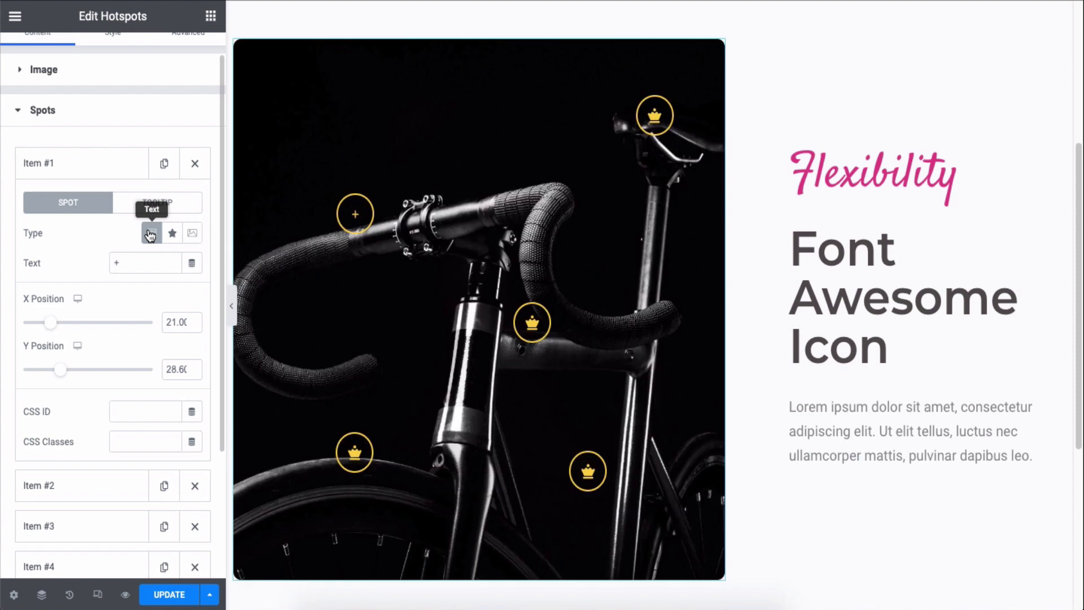
click(193, 236)
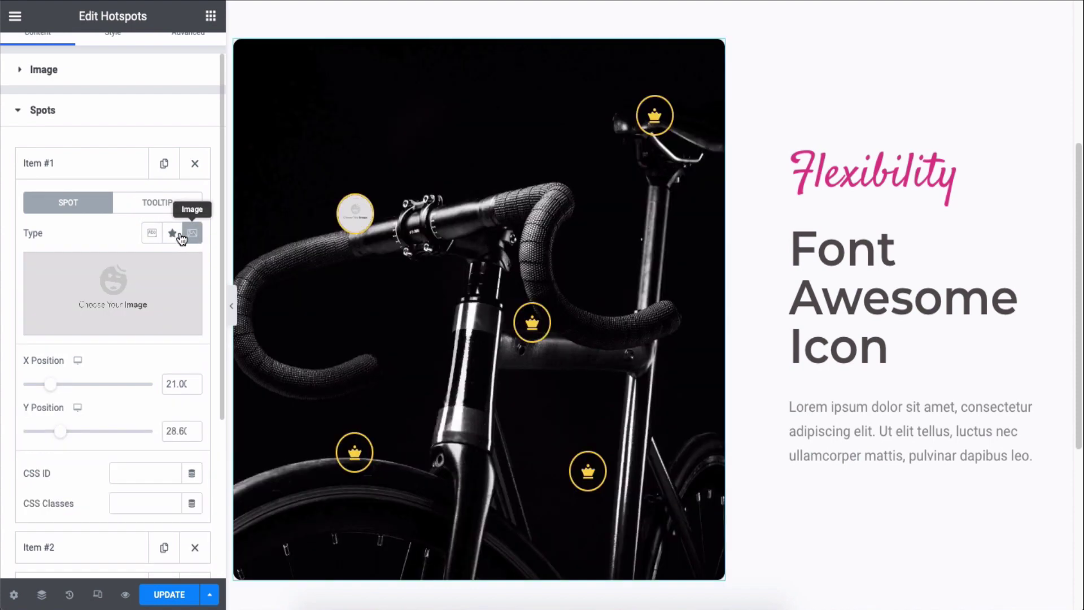
click(172, 235)
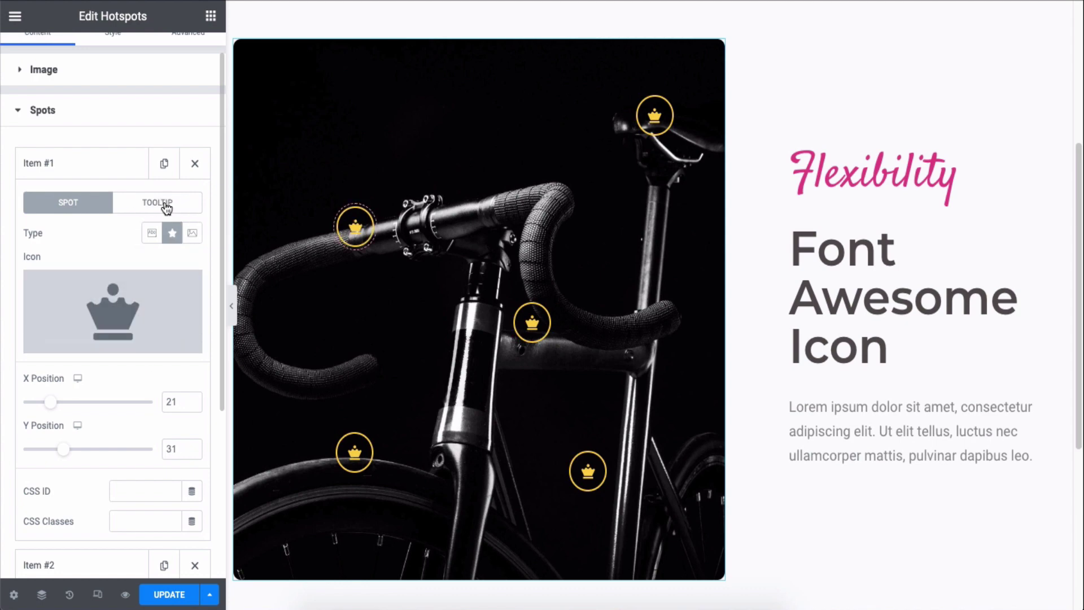
Replace Item #1's tooltip content with "Item One" and preview the tooltip on the image
click(161, 206)
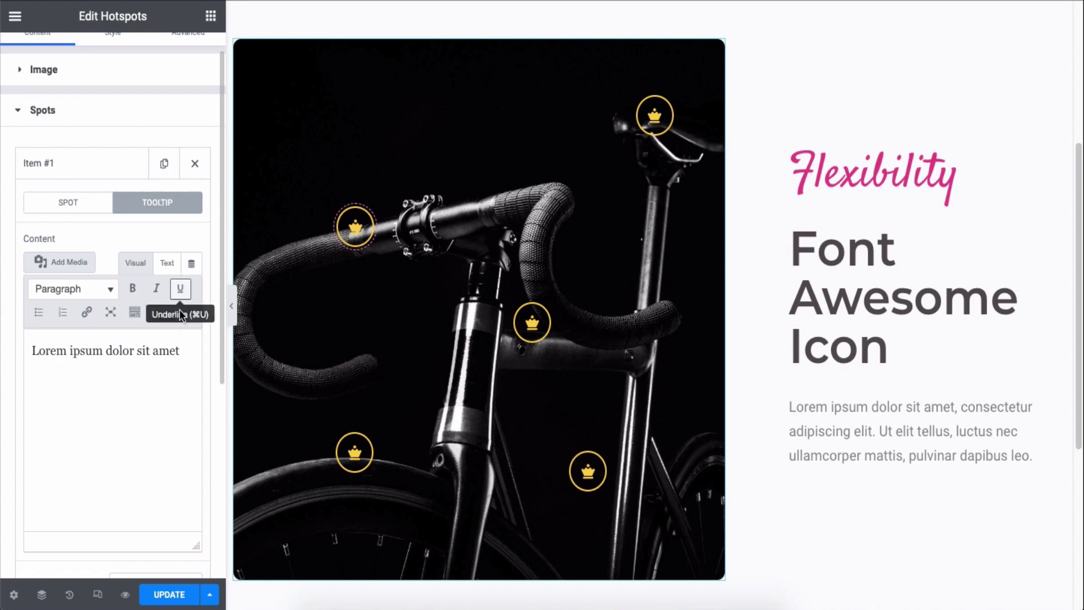
triple_click(184, 349)
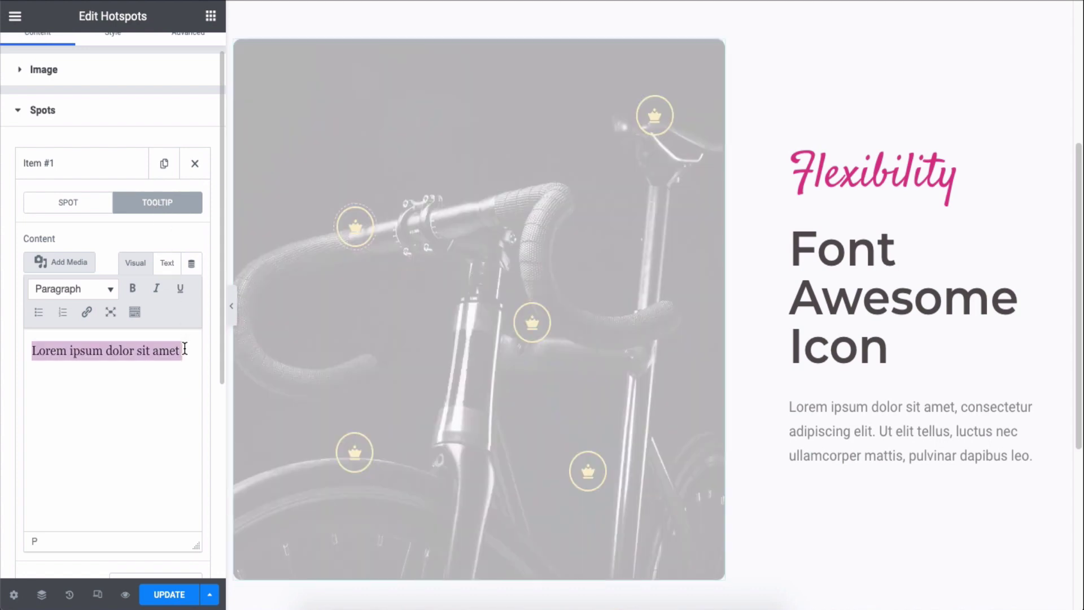
text(I)
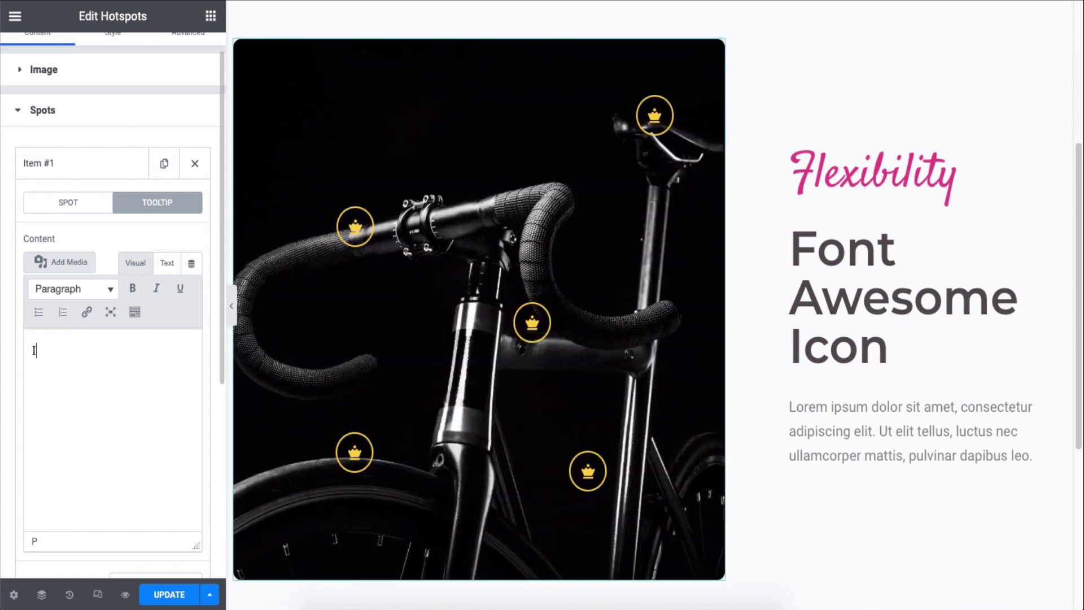
text(tem One)
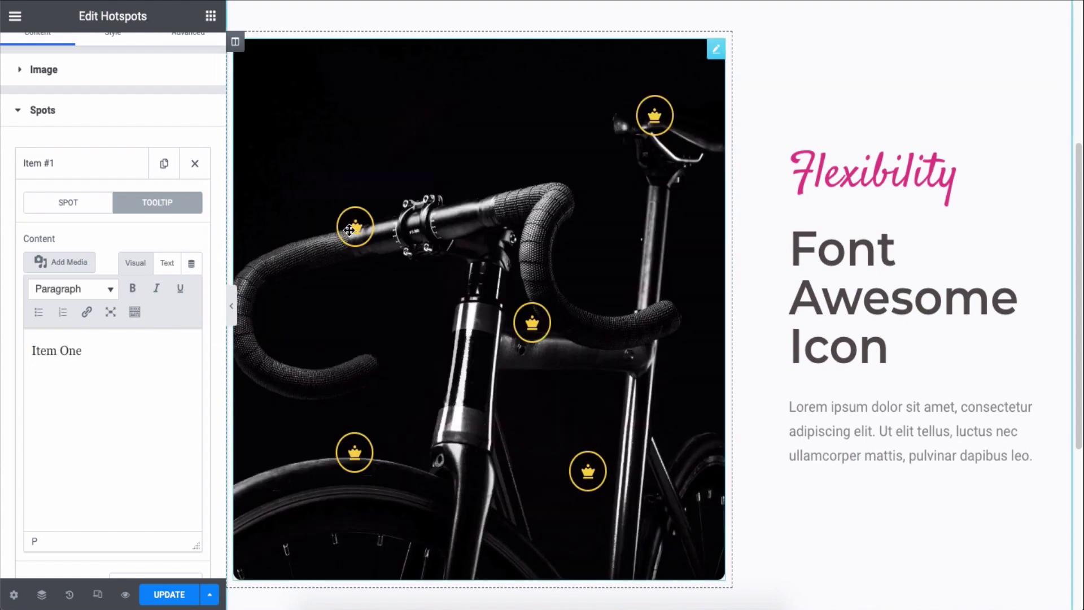
mouse_move(355, 225)
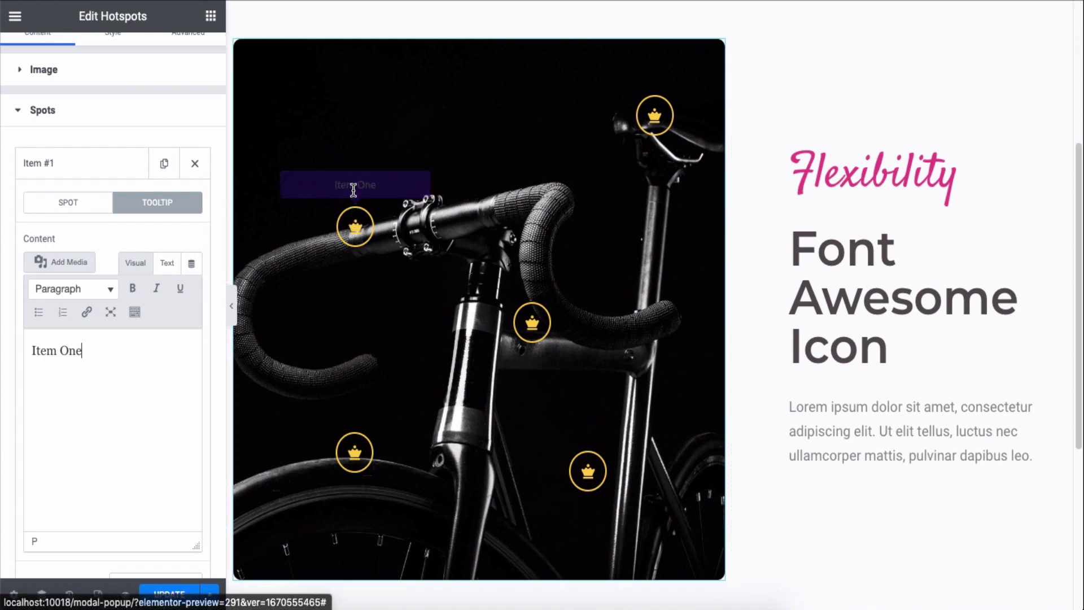
click(88, 207)
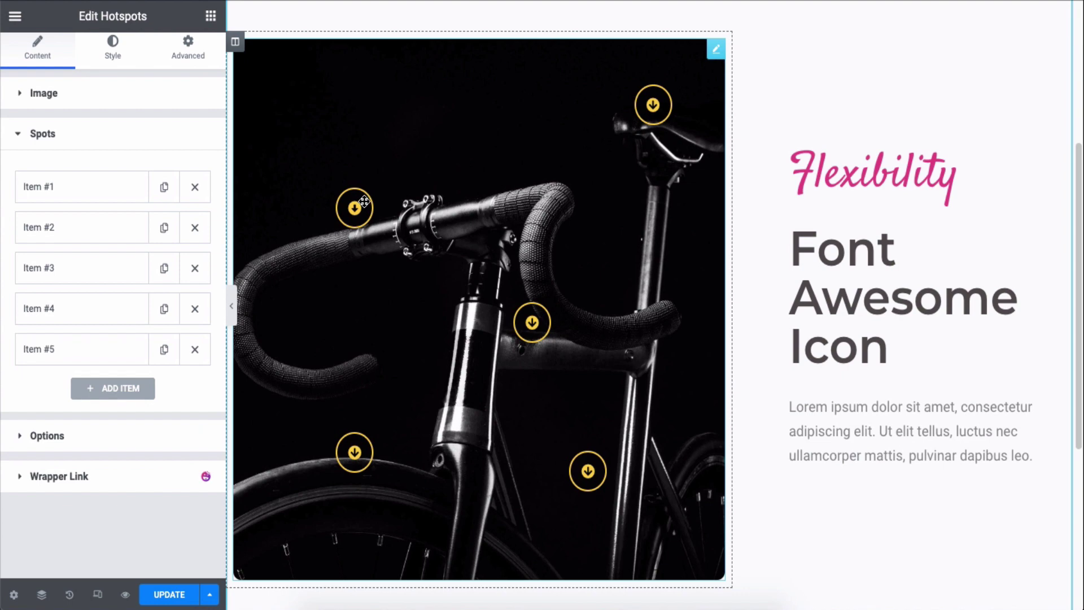
mouse_move(362, 203)
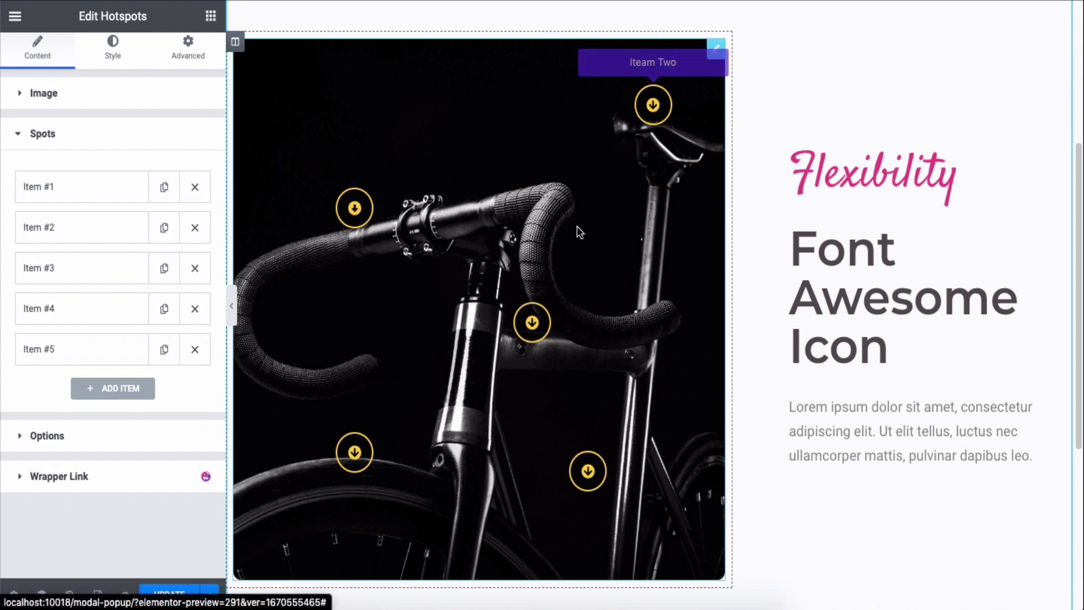
Preview the tooltips of the other spots on the bicycle image
mouse_move(537, 319)
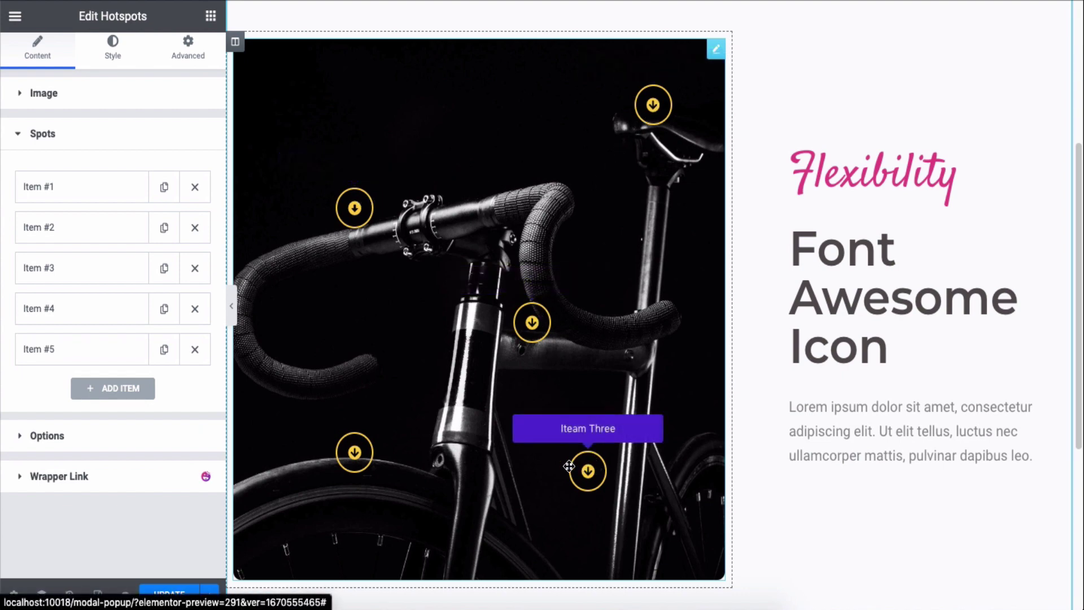
mouse_move(359, 450)
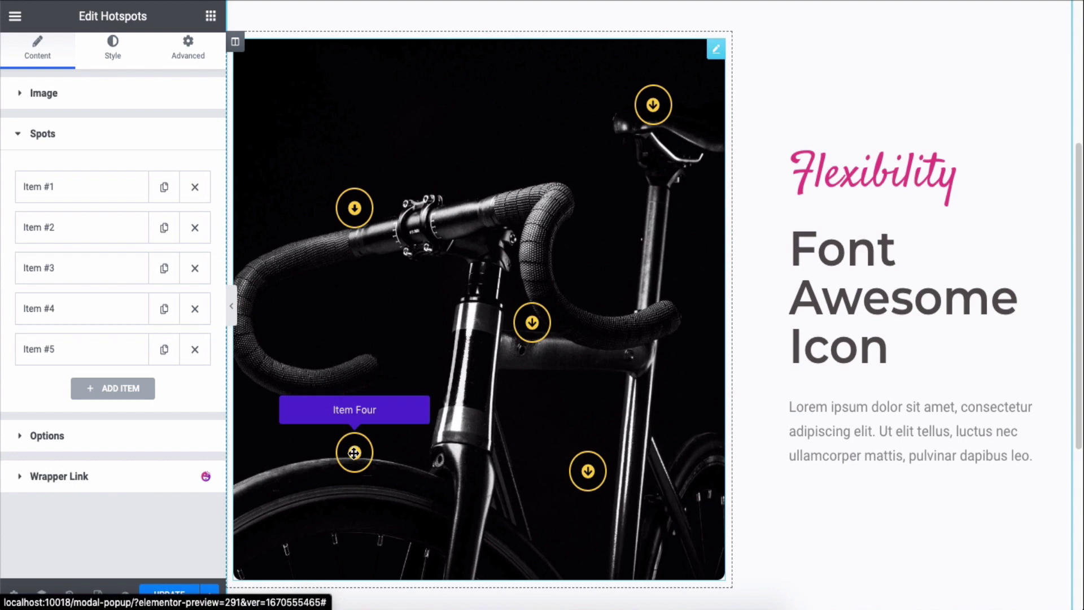
Try adding a sixth spot, move it to about X 18.6 and Y 46.4 on the image, and delete it
click(113, 389)
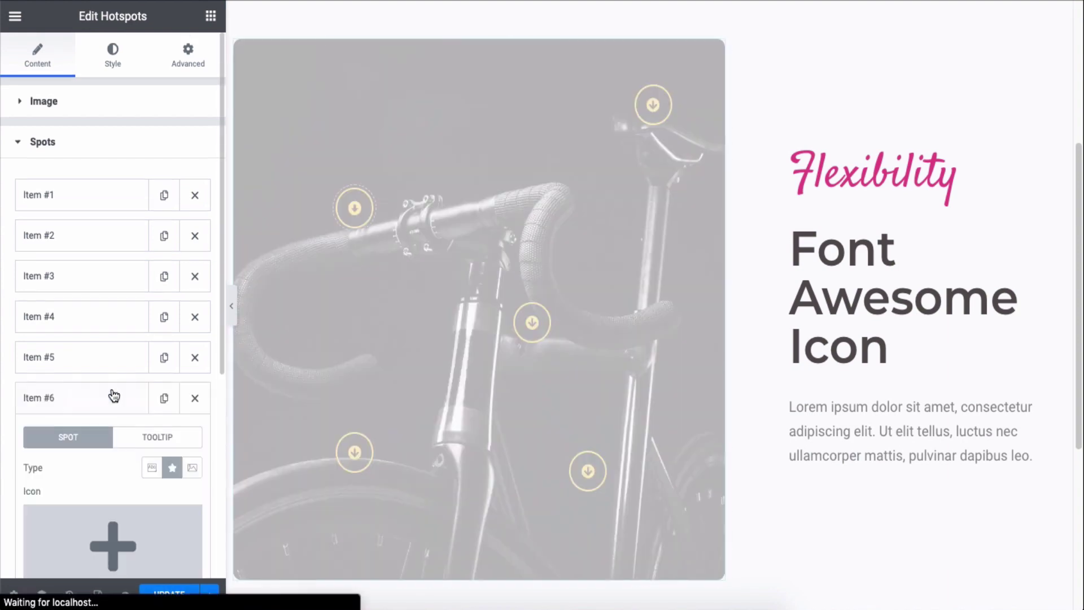
scroll(113, 395, down, 3)
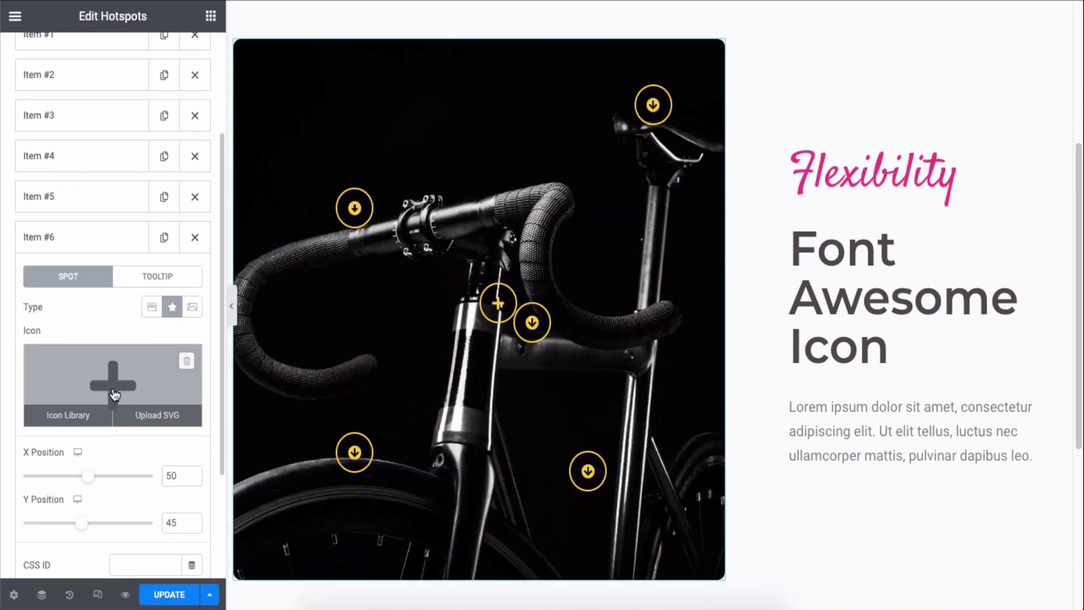
drag(506, 317, 344, 313)
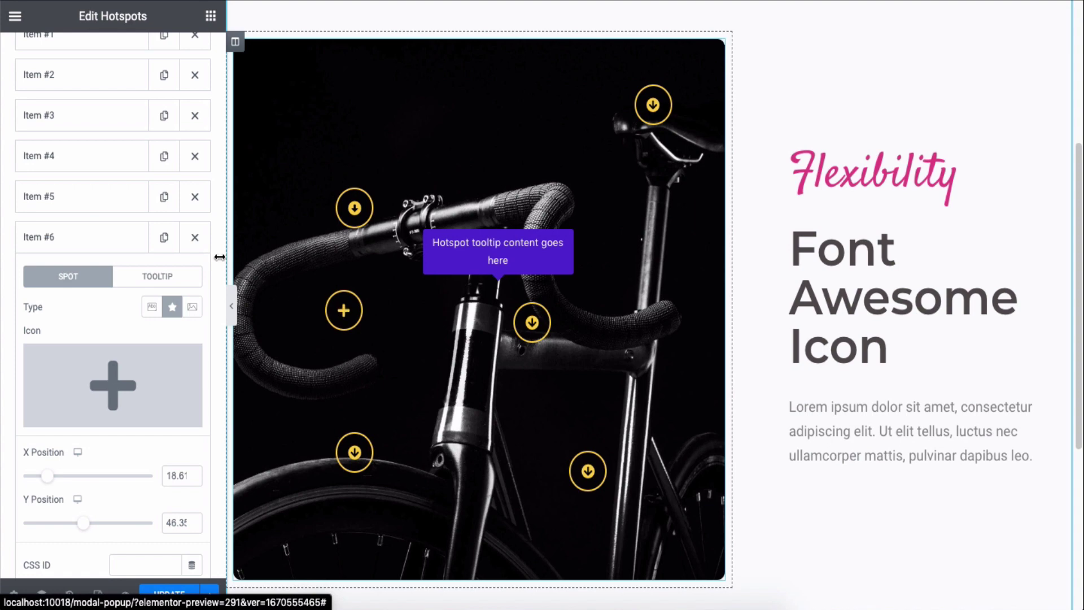
click(195, 237)
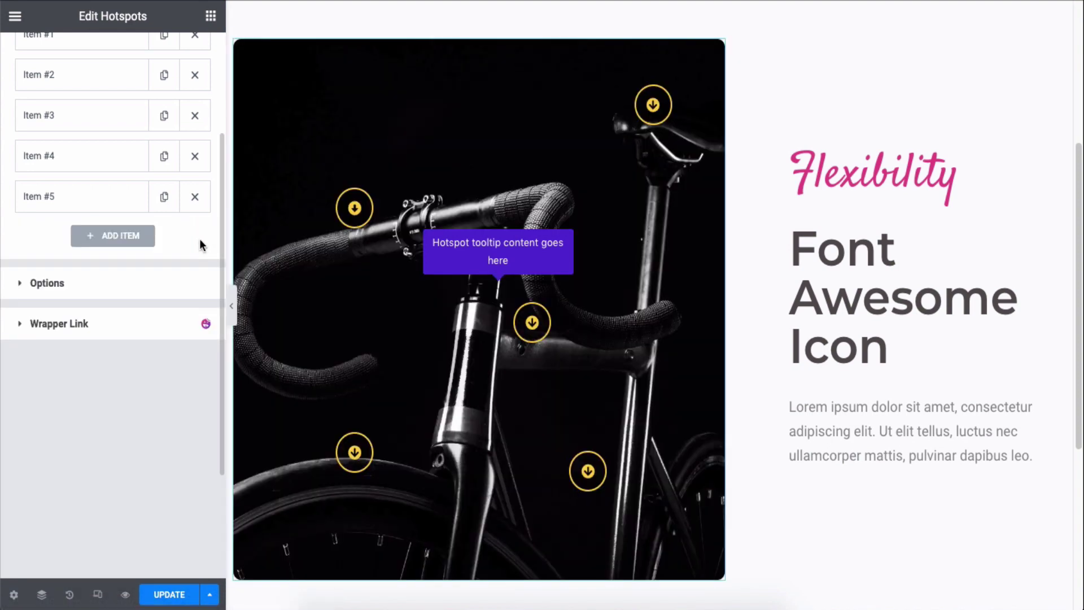
scroll(187, 214, up, 3)
Set the tooltip position to Top in the hotspot options
click(167, 148)
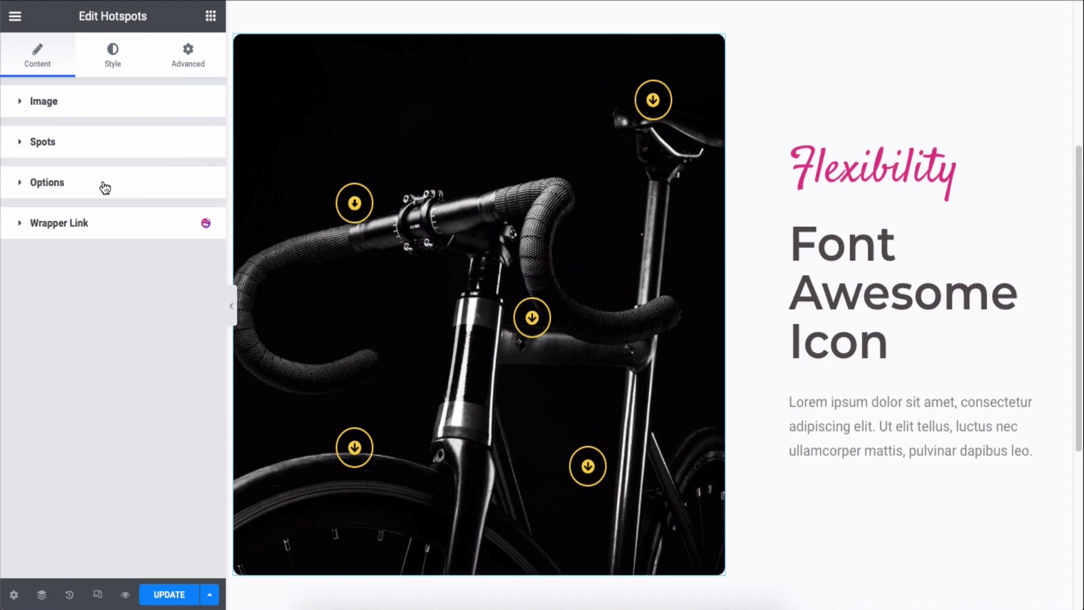
click(105, 187)
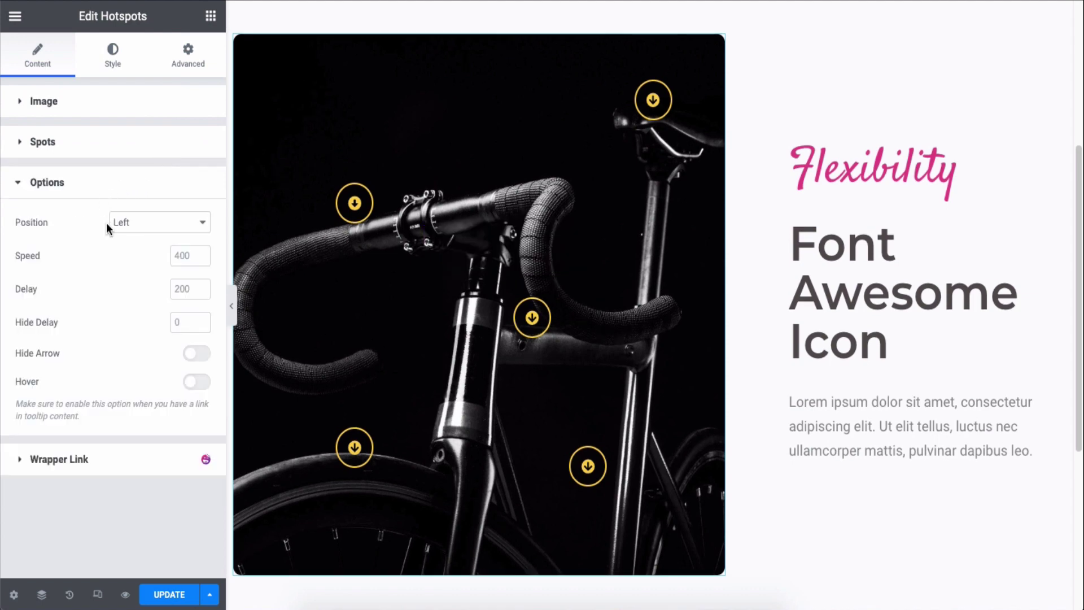
click(141, 223)
click(135, 236)
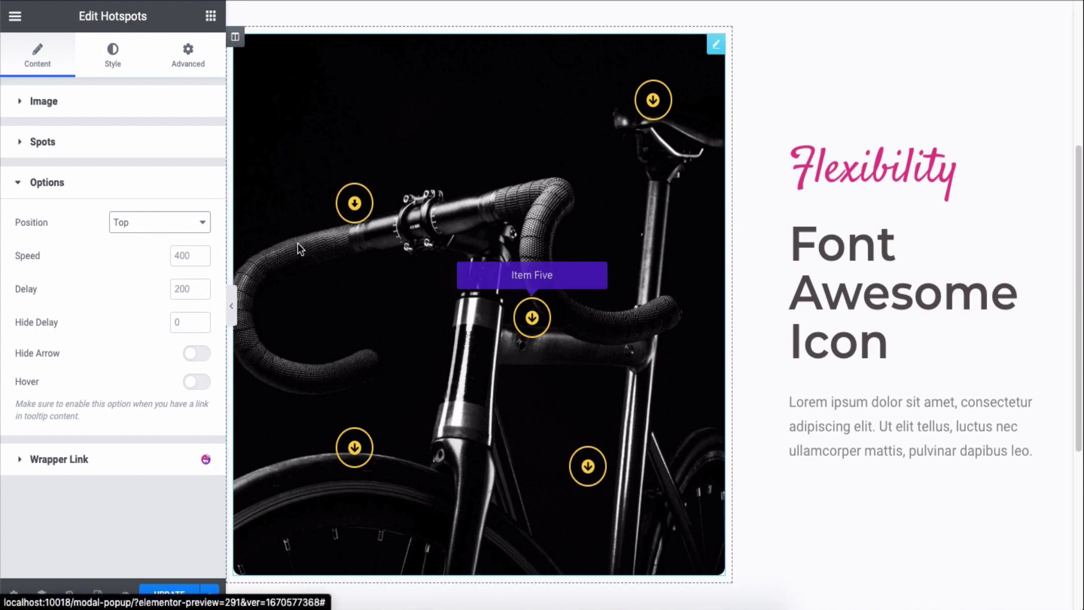
Try the Right and Top Left tooltip positions, previewing each on the spots, and return the position to Top
click(146, 223)
click(142, 237)
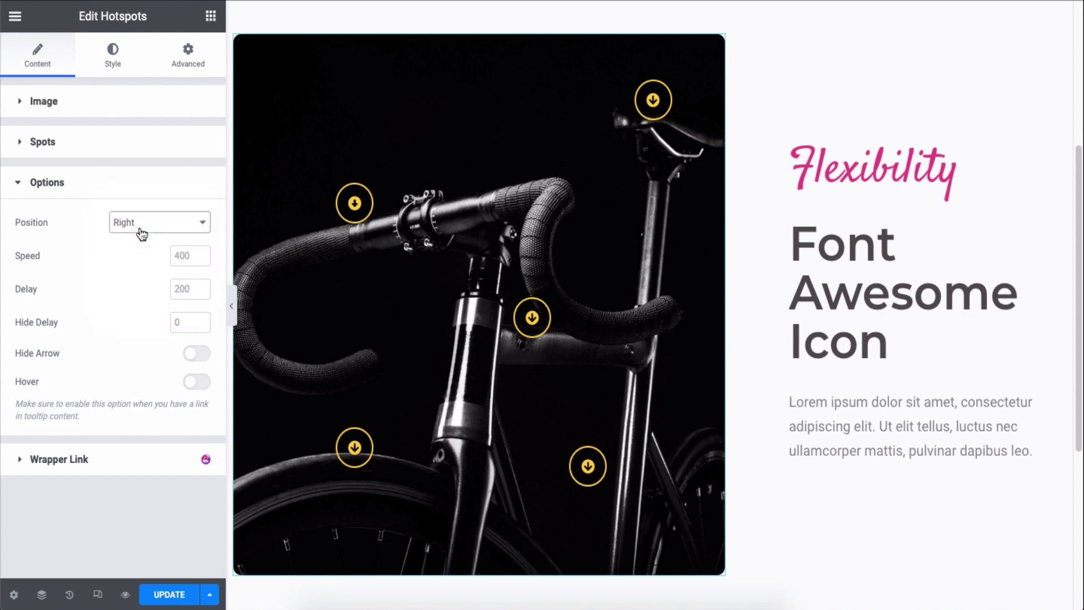
mouse_move(355, 203)
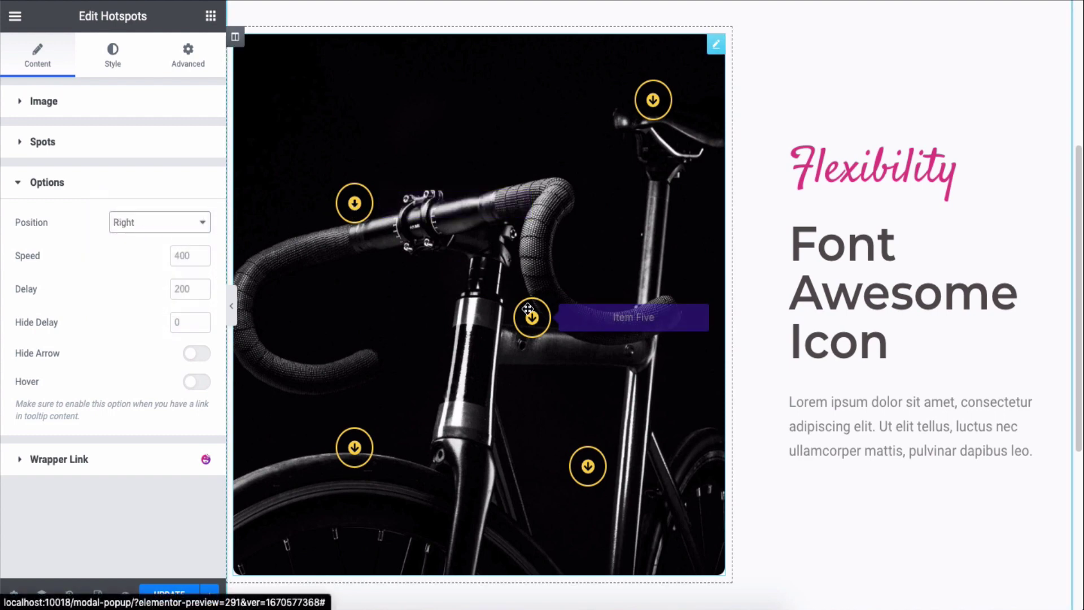
mouse_move(347, 453)
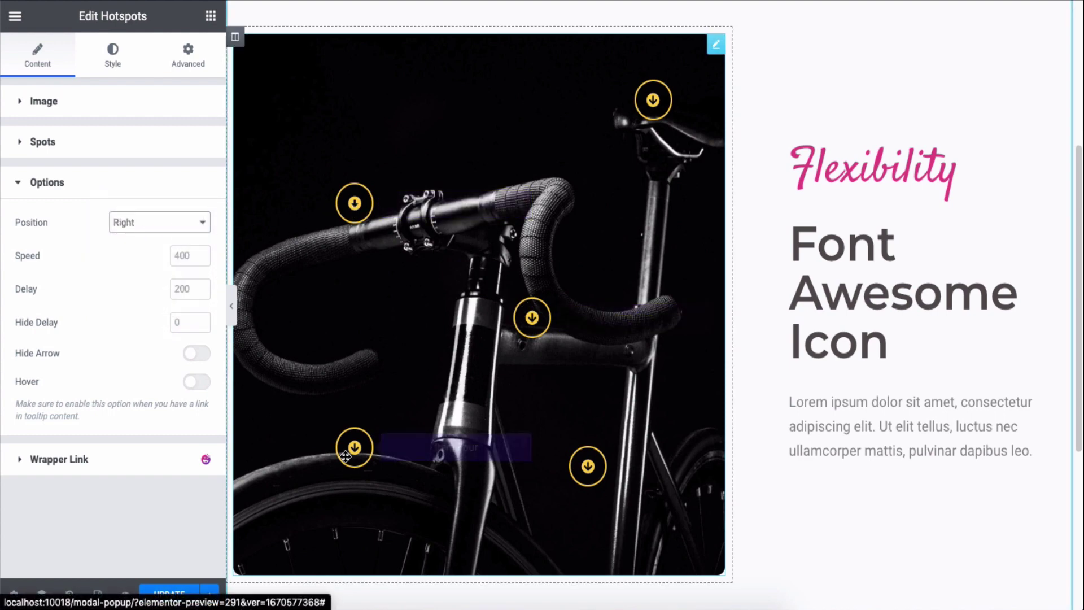
click(117, 224)
click(125, 248)
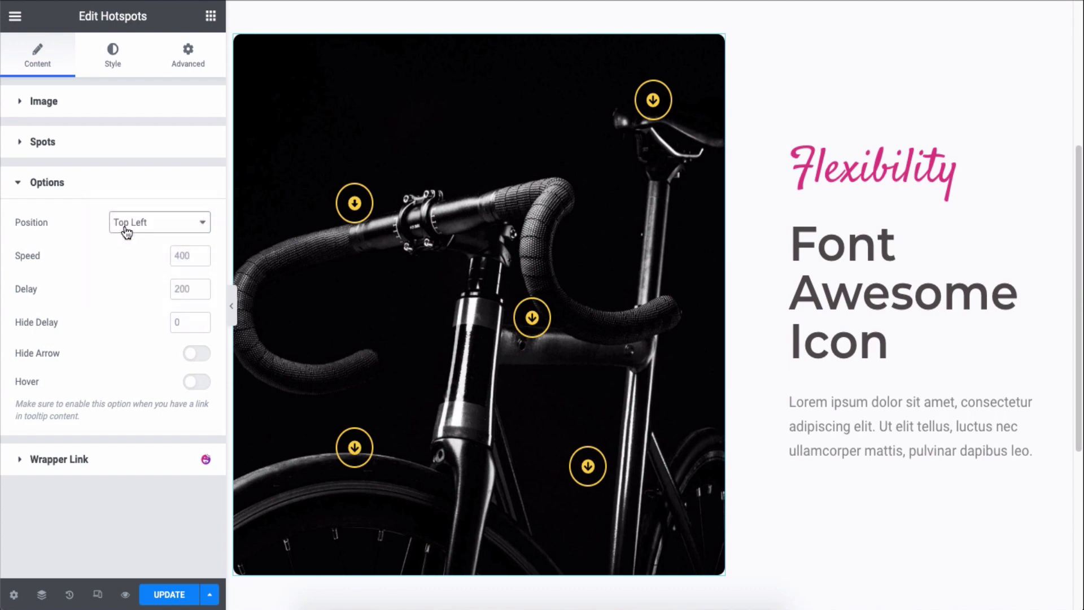
mouse_move(354, 212)
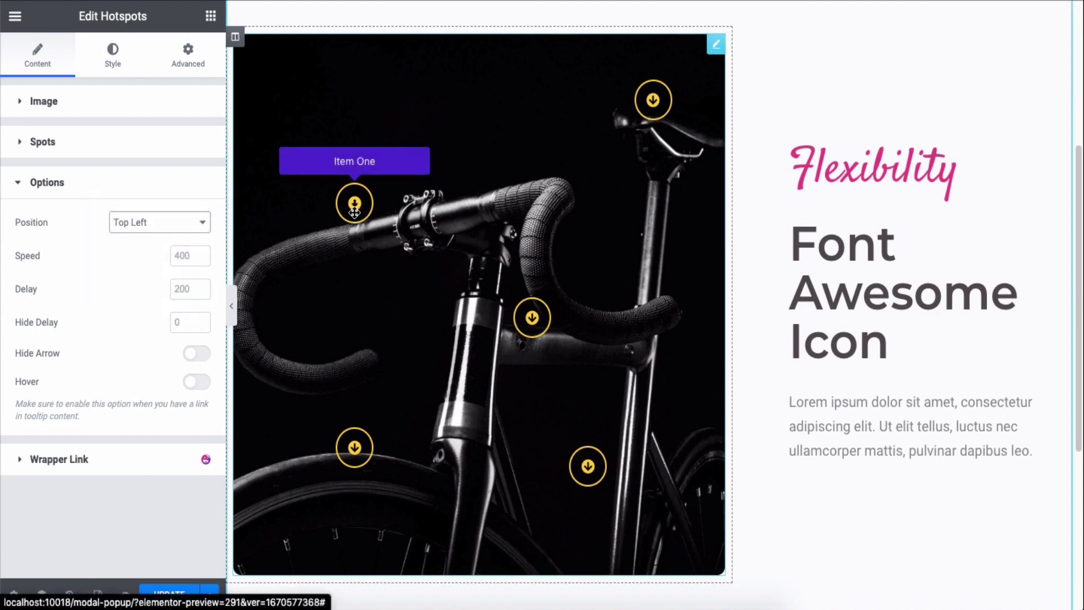
mouse_move(530, 317)
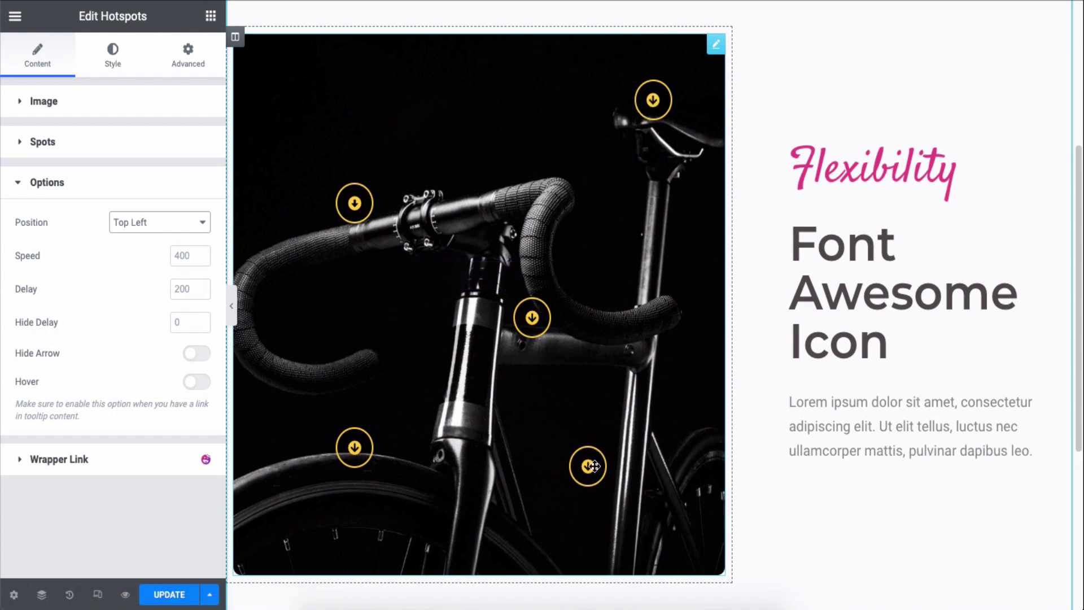
mouse_move(594, 466)
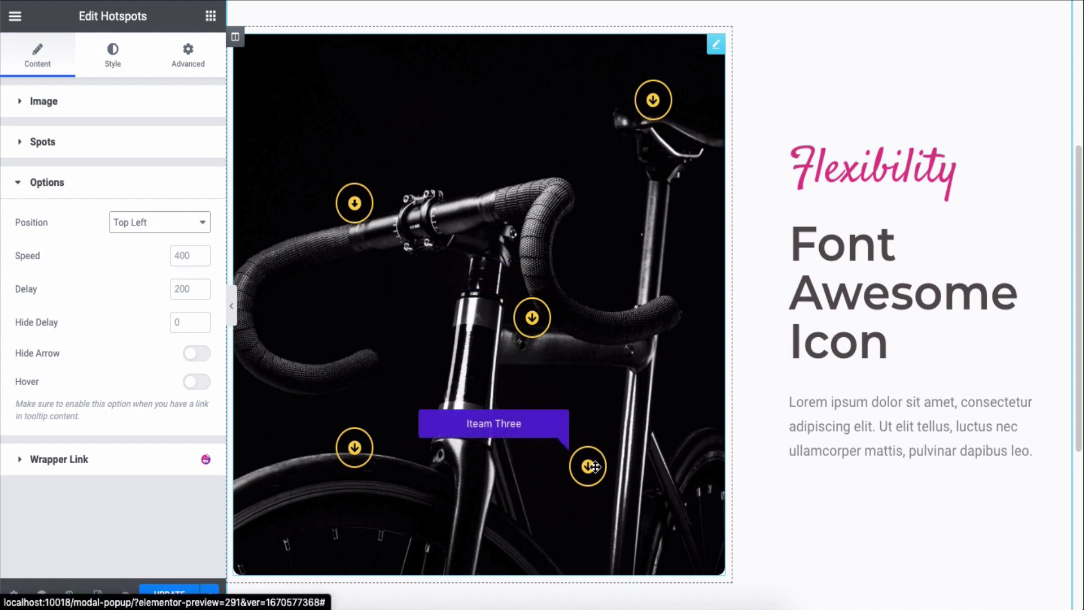
click(148, 226)
click(130, 181)
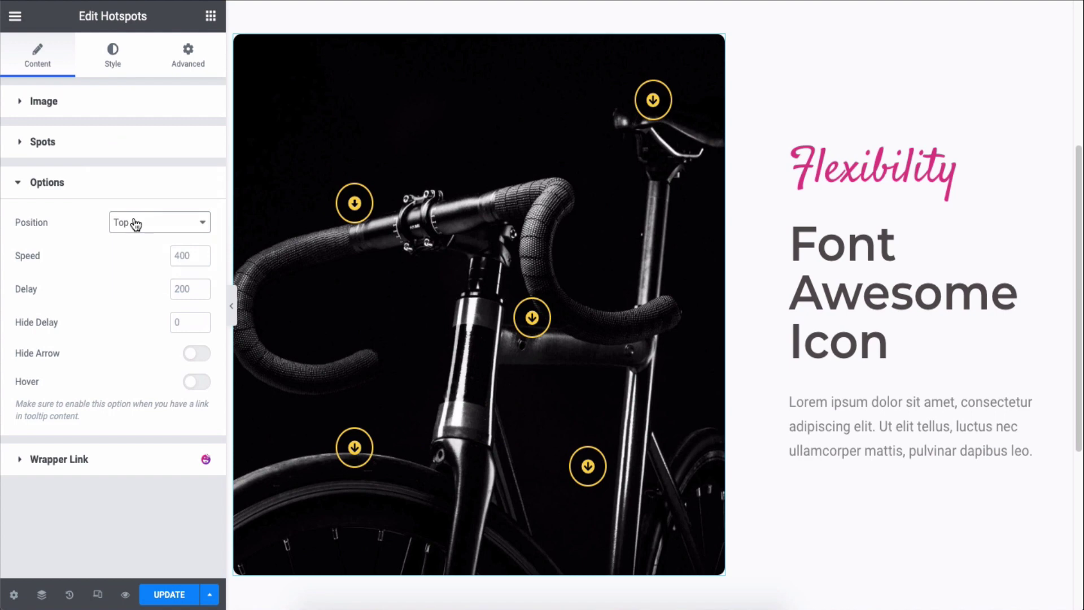
Set the tooltip speed to 500 milliseconds and the delay to 230 milliseconds
click(196, 257)
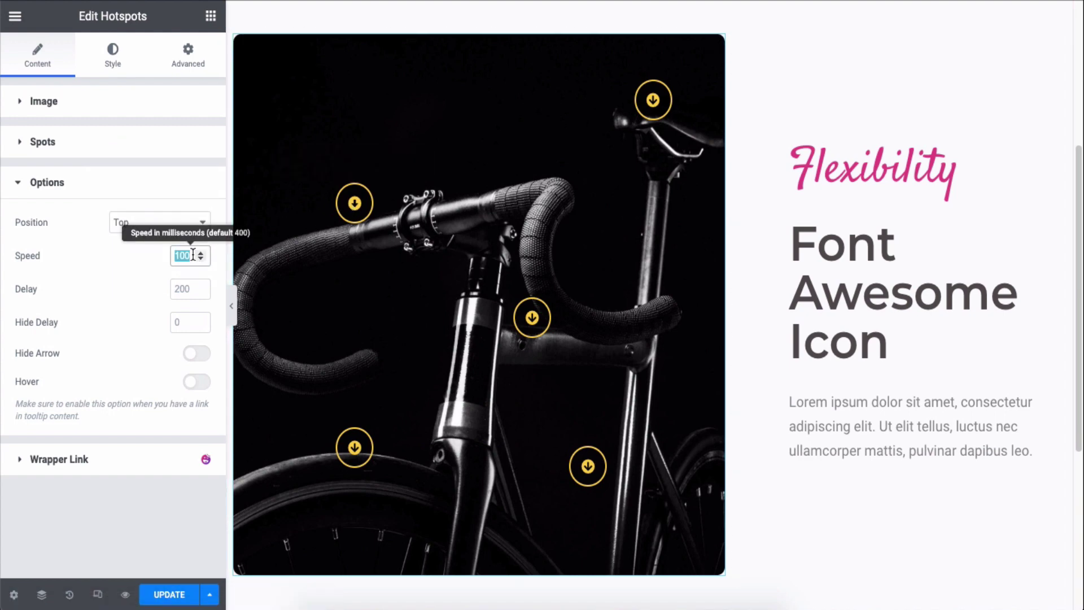
text(500)
click(200, 288)
click(200, 288)
click(201, 288)
click(201, 288)
click(201, 288)
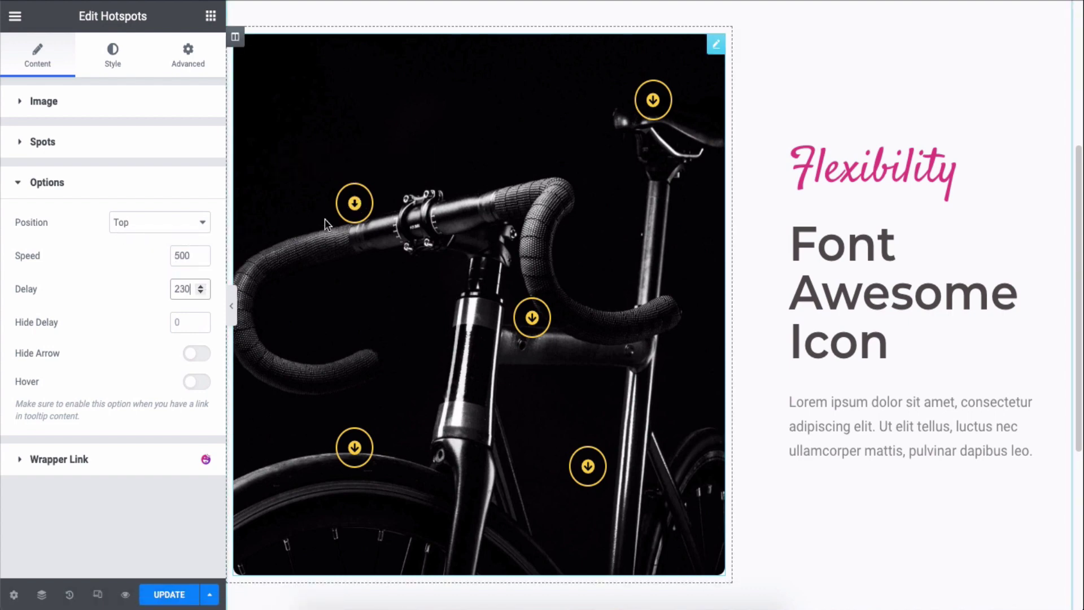
mouse_move(349, 205)
Try the Hide Arrow and Hover tooltip options on the Item #1 spot and switch each one off again
click(176, 321)
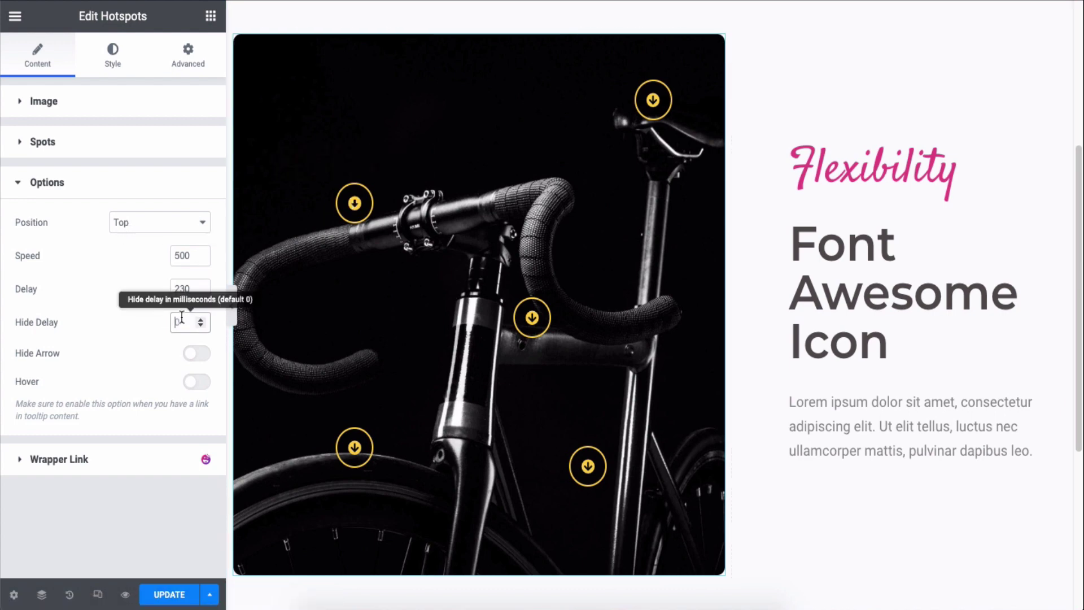
click(195, 354)
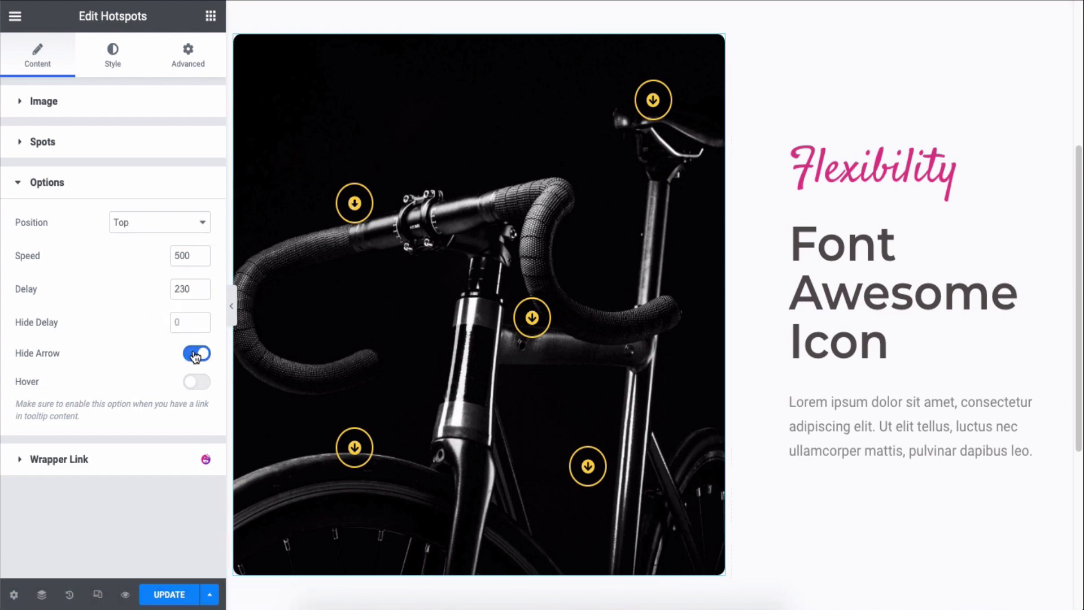
click(195, 356)
mouse_move(353, 204)
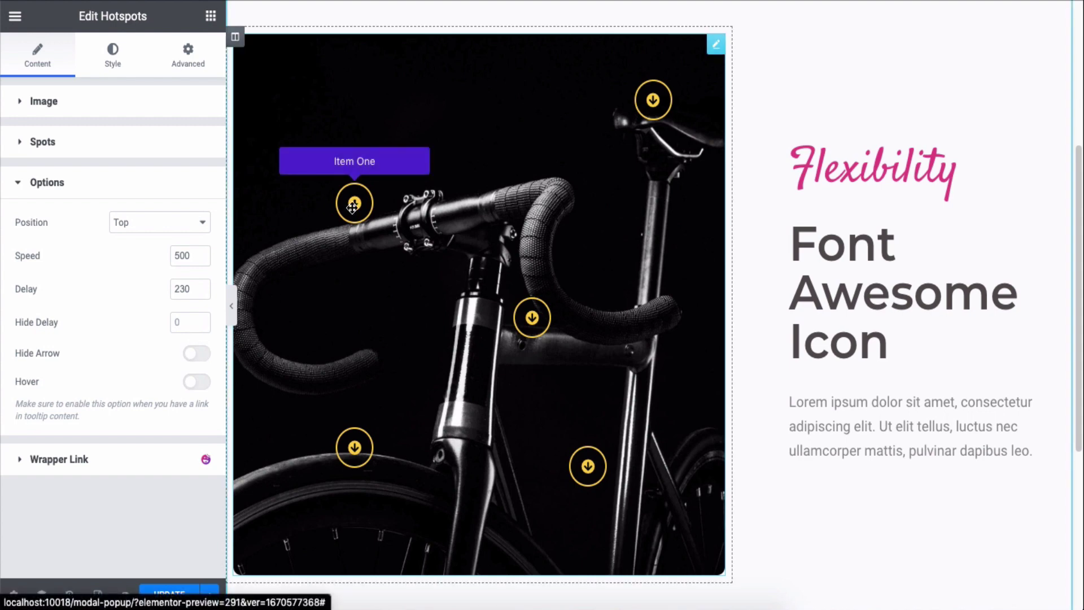
click(197, 382)
mouse_move(353, 194)
click(196, 382)
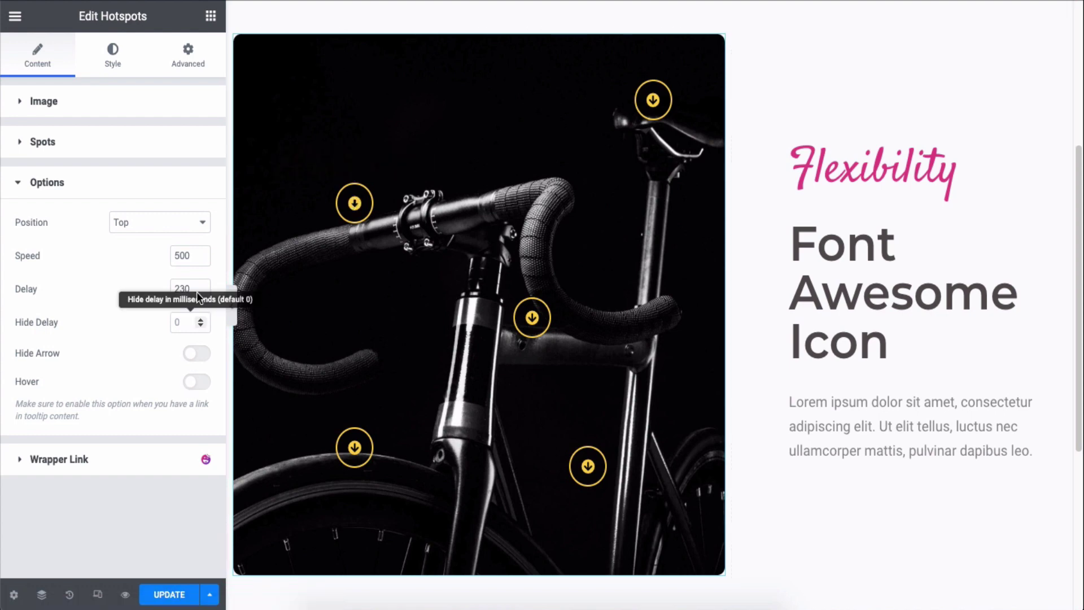
Close the tooltip options and open the image style settings of the Hotspots widget
click(195, 191)
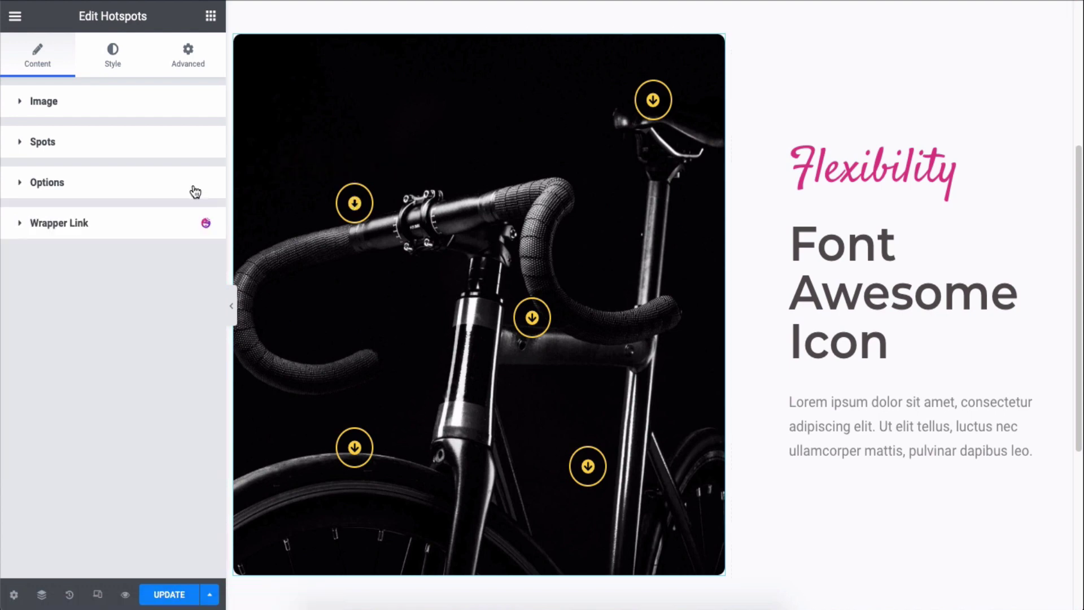
click(113, 63)
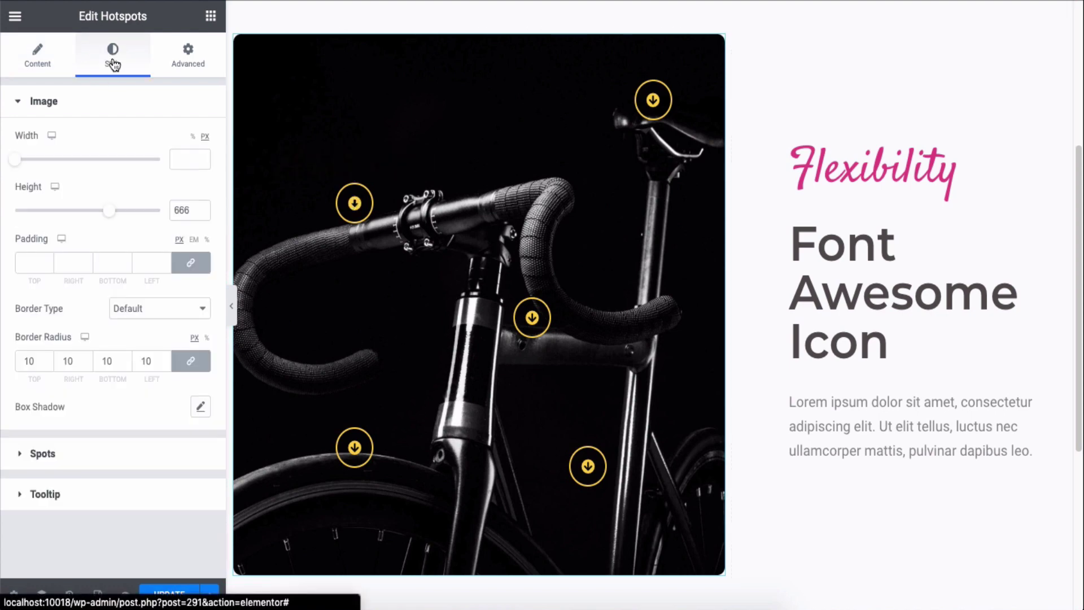
click(104, 102)
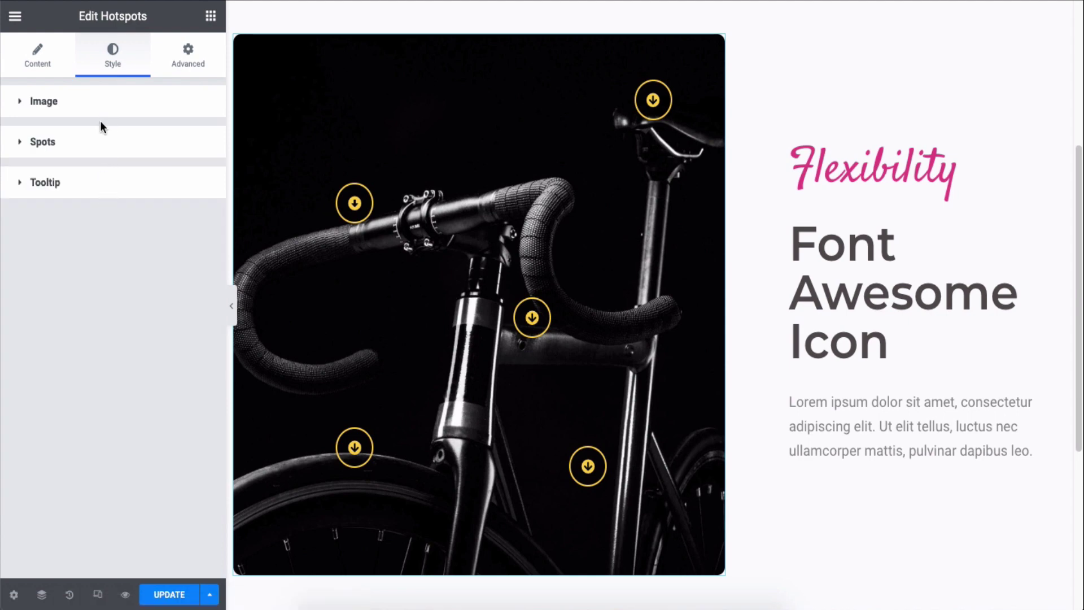
click(105, 109)
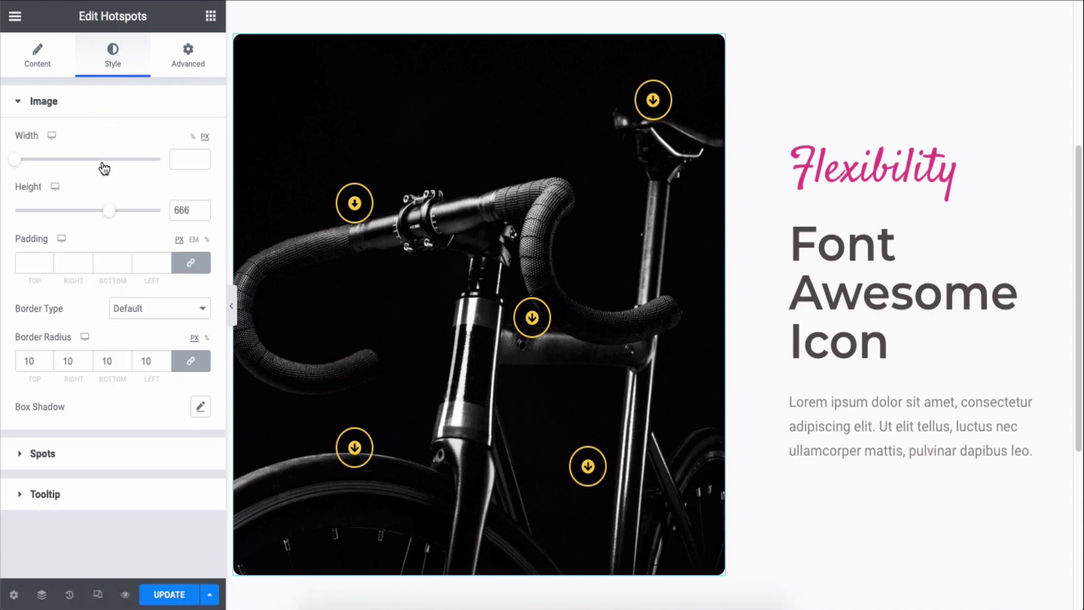
Try an image width of 605 px and clear the value
drag(16, 161, 99, 163)
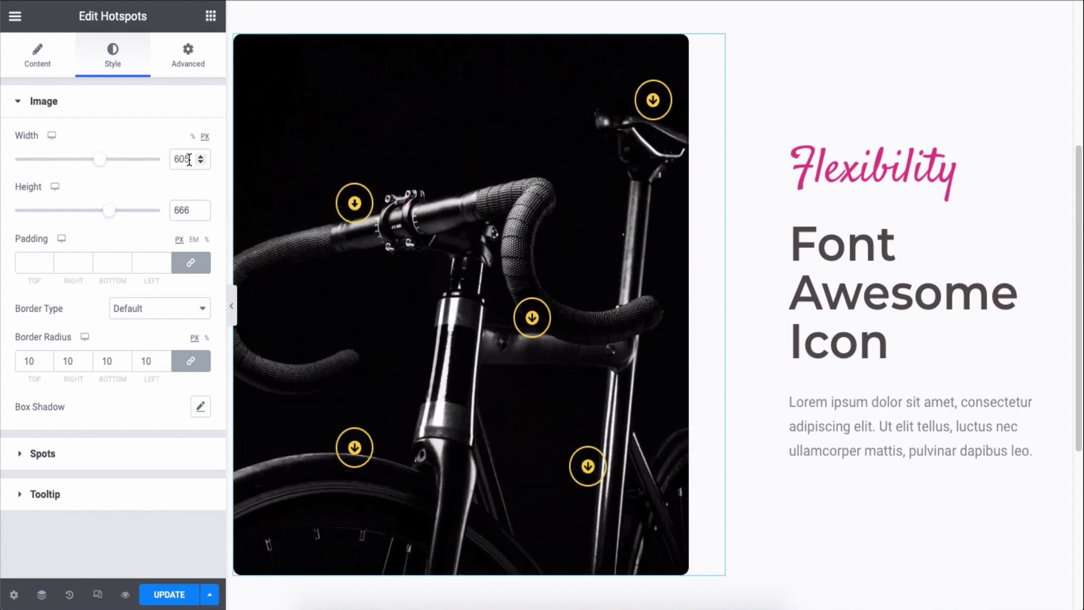
double_click(189, 159)
key(BackSpace)
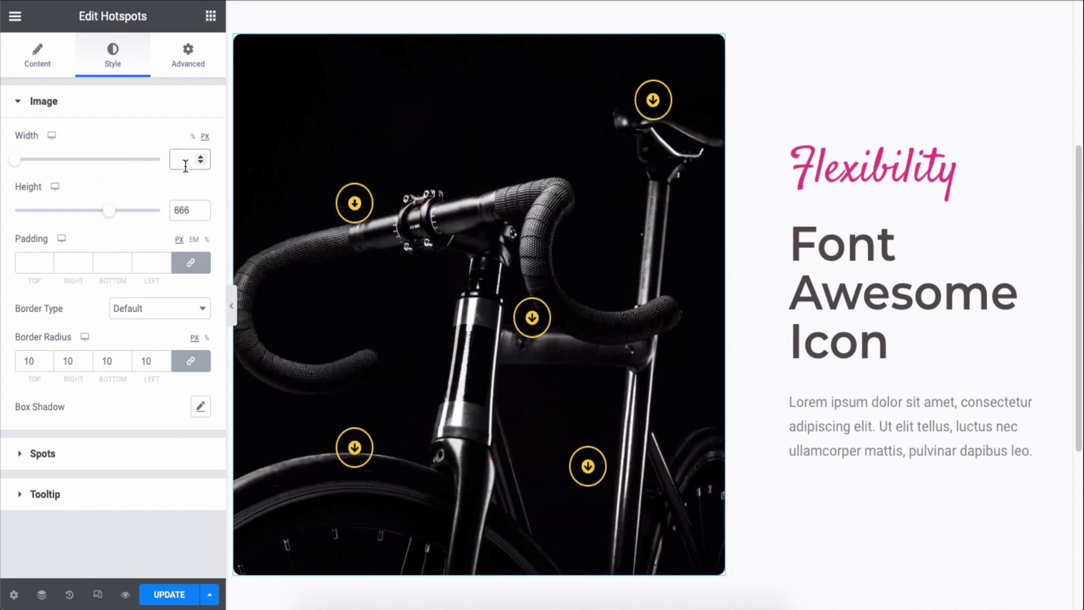
Set the image height to 632 px, try clearing it, undo that, and leave the image width empty
mouse_move(103, 213)
mouse_down()
mouse_move(118, 215)
mouse_move(105, 213)
mouse_up()
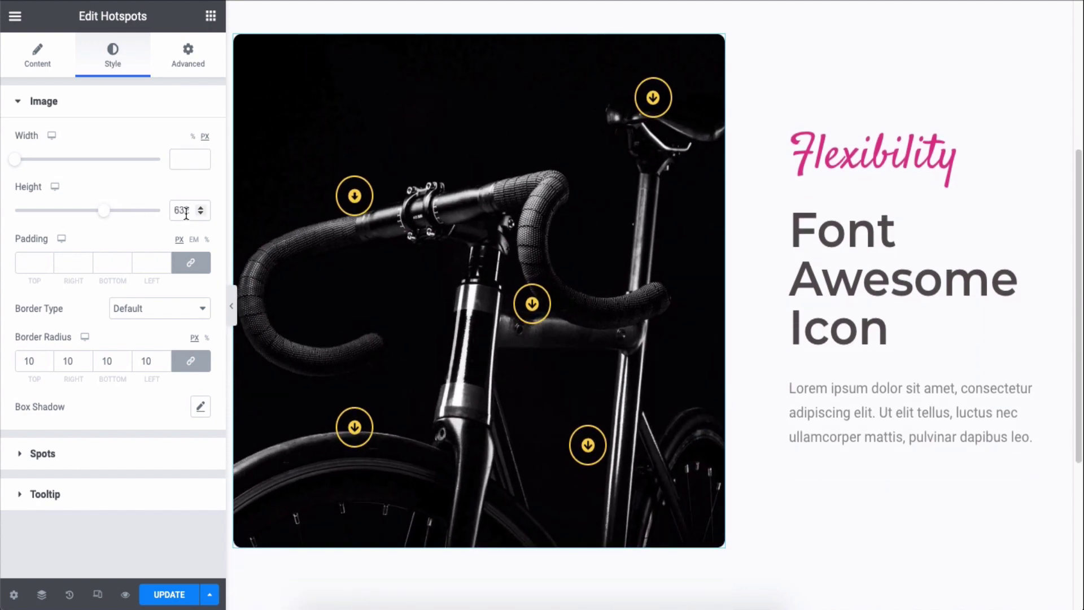
key(BackSpace)
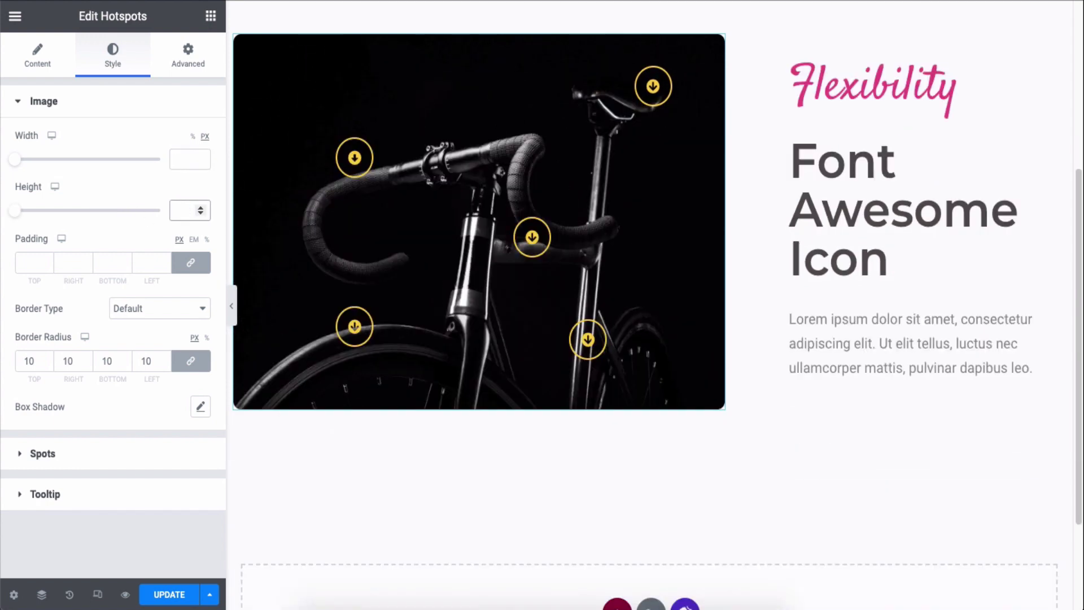
key(super+z)
key(super+z)
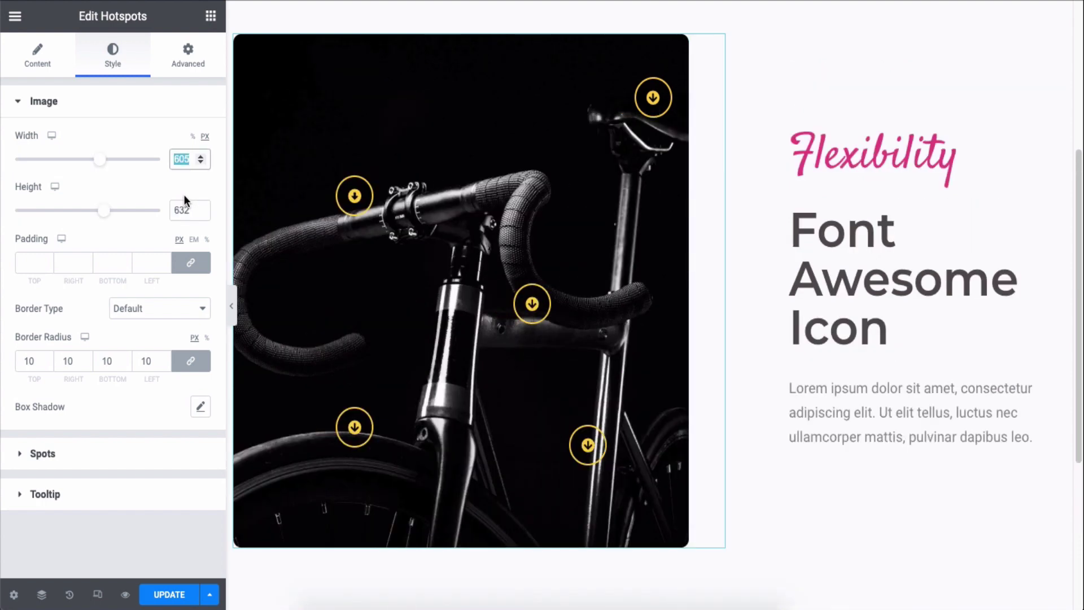
key(BackSpace)
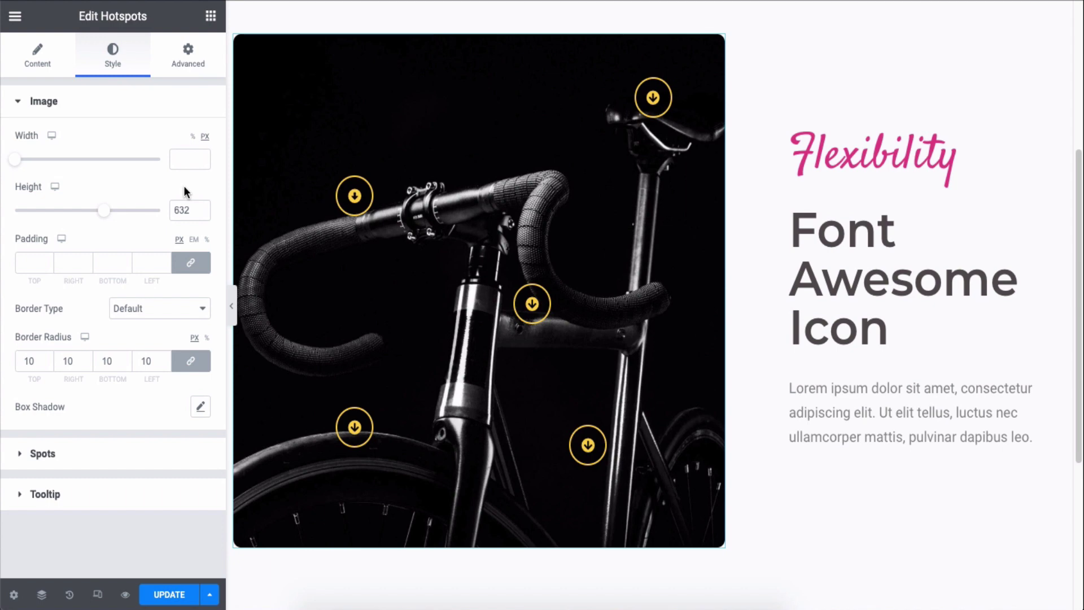
Try a linked image padding of 7 px on all four sides and clear the padding
click(152, 261)
click(165, 265)
click(165, 265)
click(165, 265)
click(165, 265)
click(165, 264)
click(165, 266)
click(164, 266)
click(164, 267)
click(165, 266)
click(165, 262)
click(165, 262)
click(165, 262)
click(165, 262)
click(164, 262)
click(165, 262)
click(165, 262)
click(165, 262)
click(165, 262)
click(165, 262)
click(165, 262)
click(165, 262)
click(165, 262)
click(165, 262)
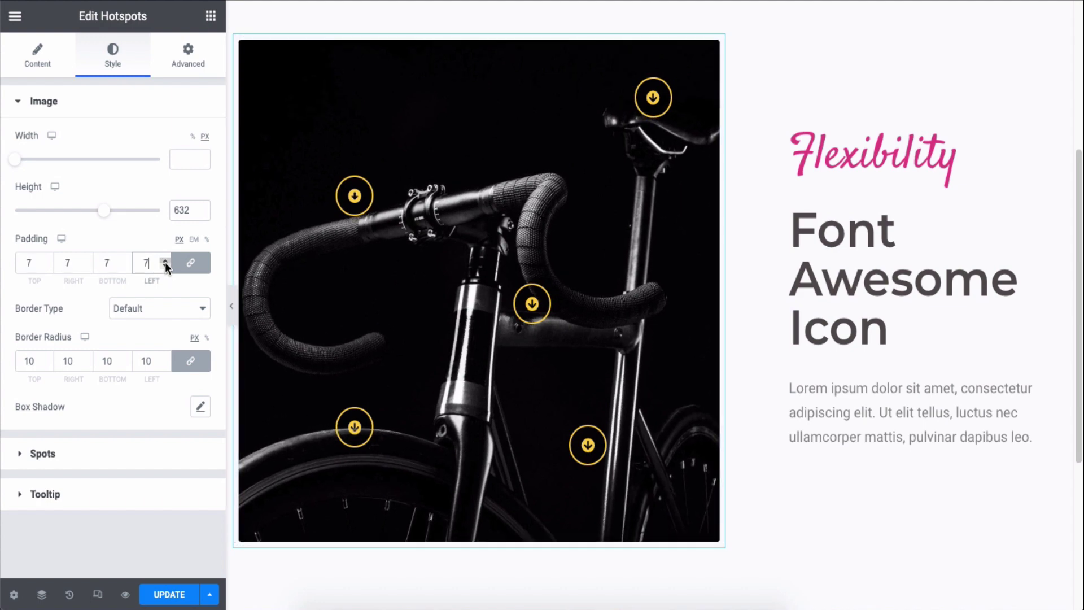
key(BackSpace)
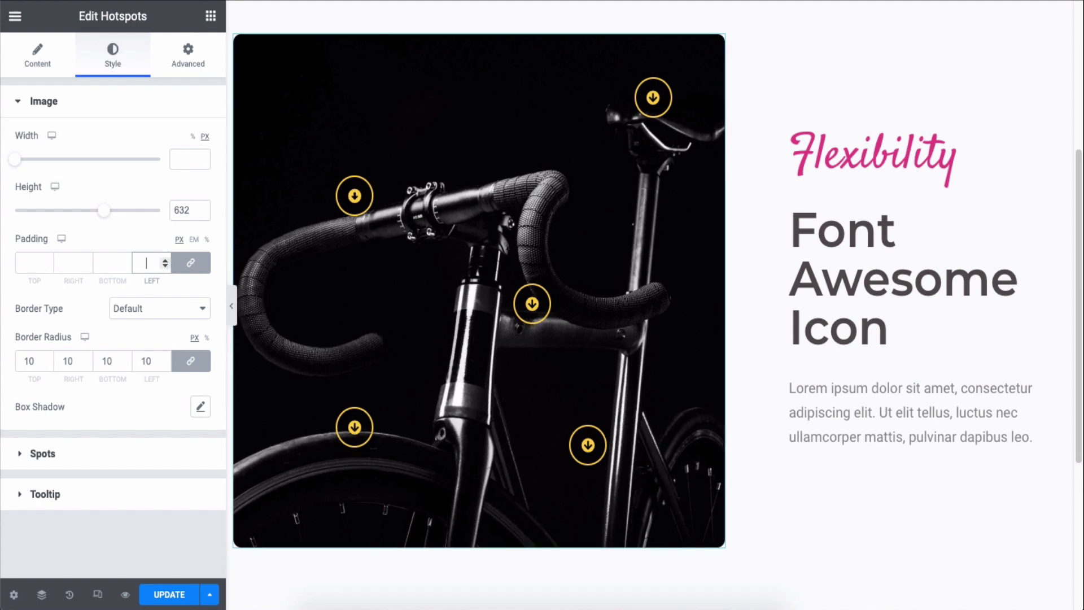
Try the Double and Dotted border types on the image and set the border type back to Default
click(146, 307)
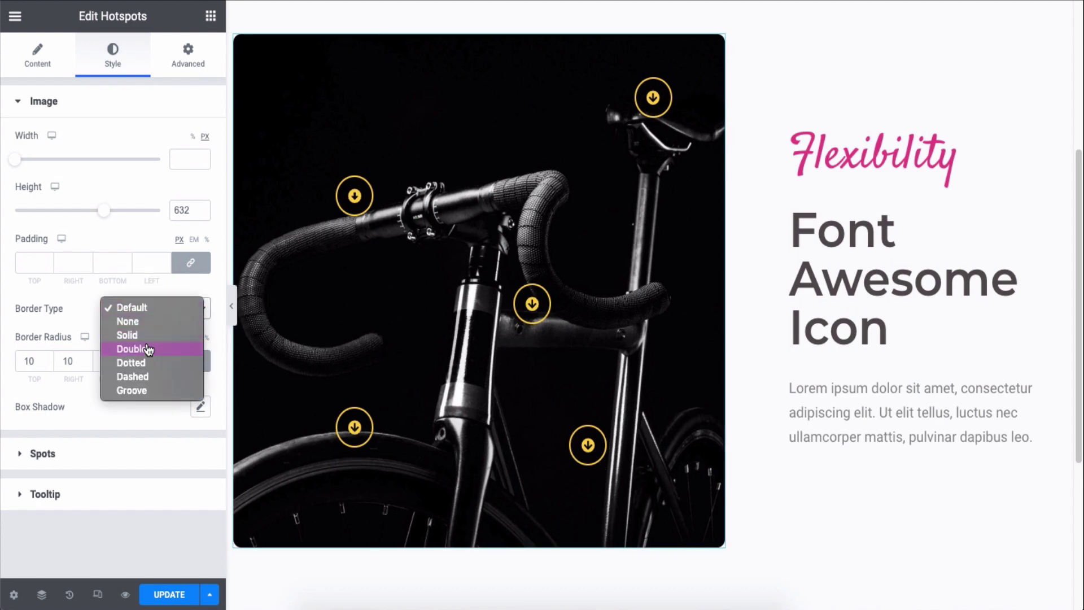
click(147, 349)
click(146, 314)
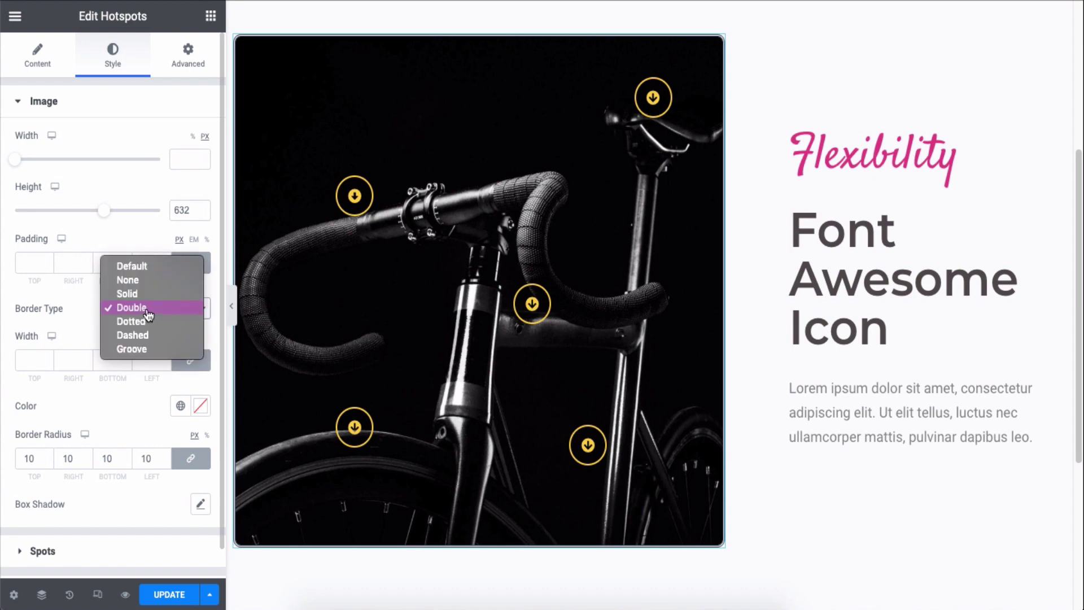
click(145, 321)
click(146, 312)
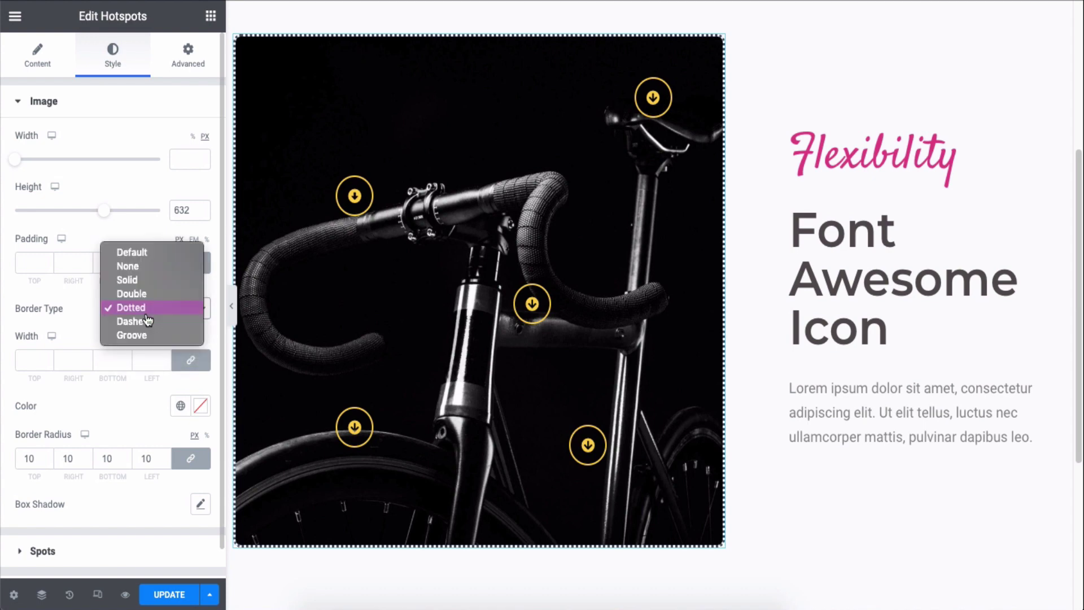
click(145, 253)
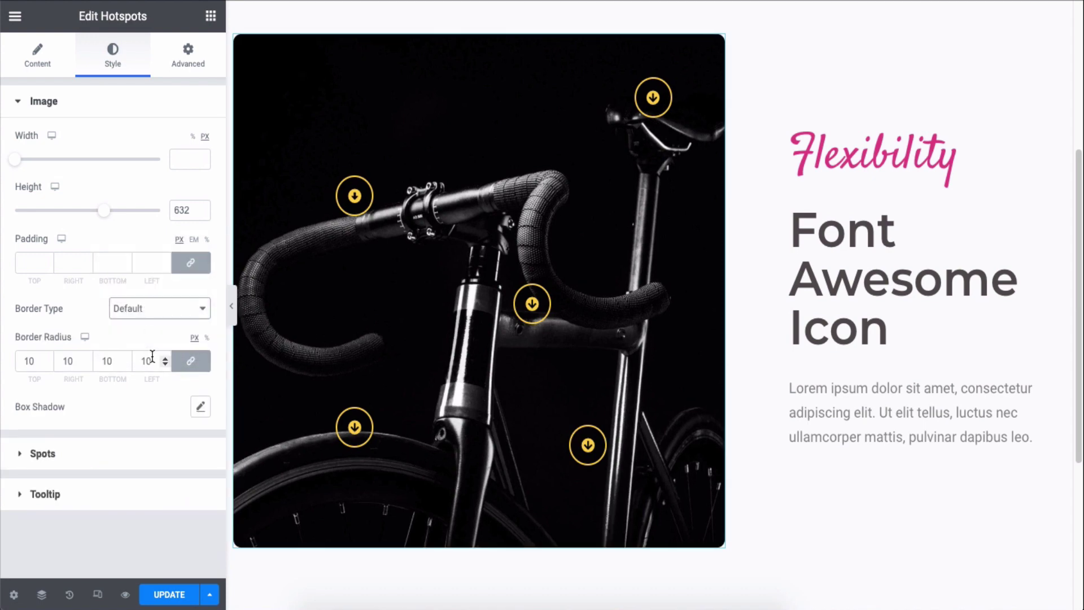
Try the default box shadow on the image and reset it
click(152, 356)
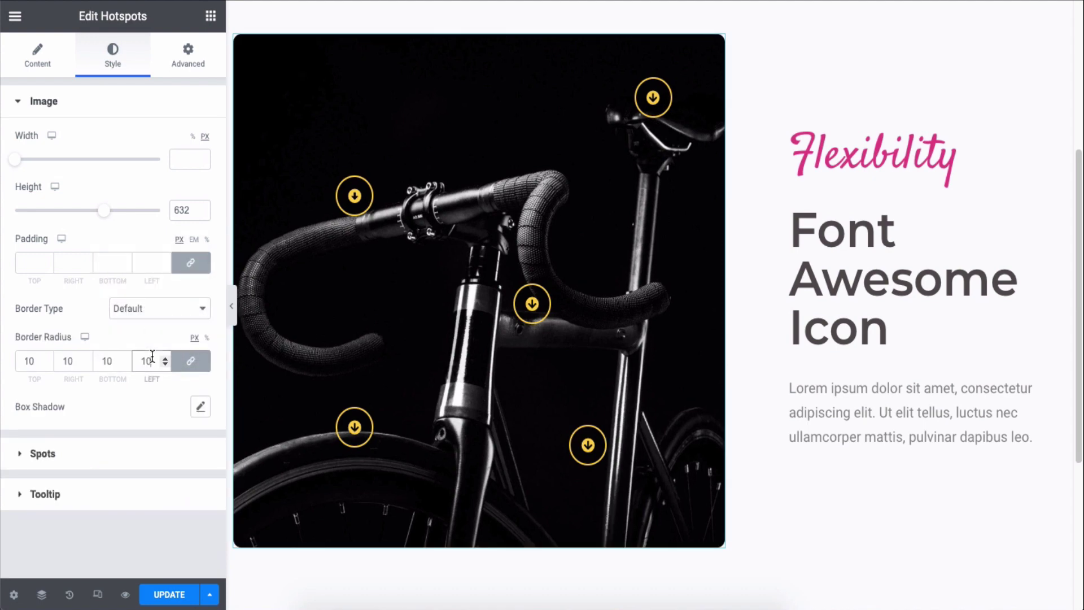
click(201, 406)
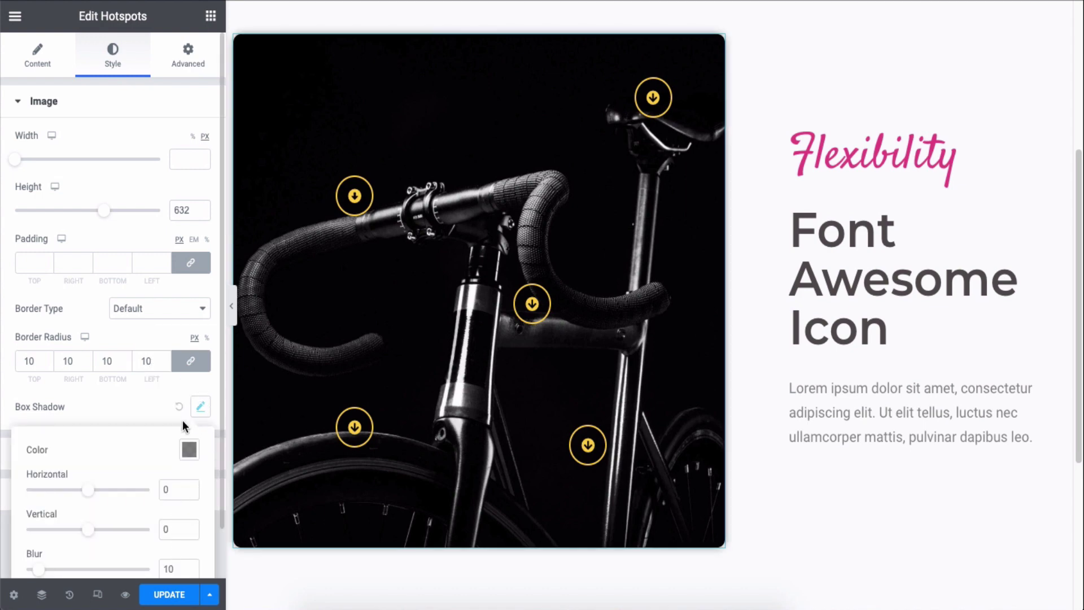
click(181, 407)
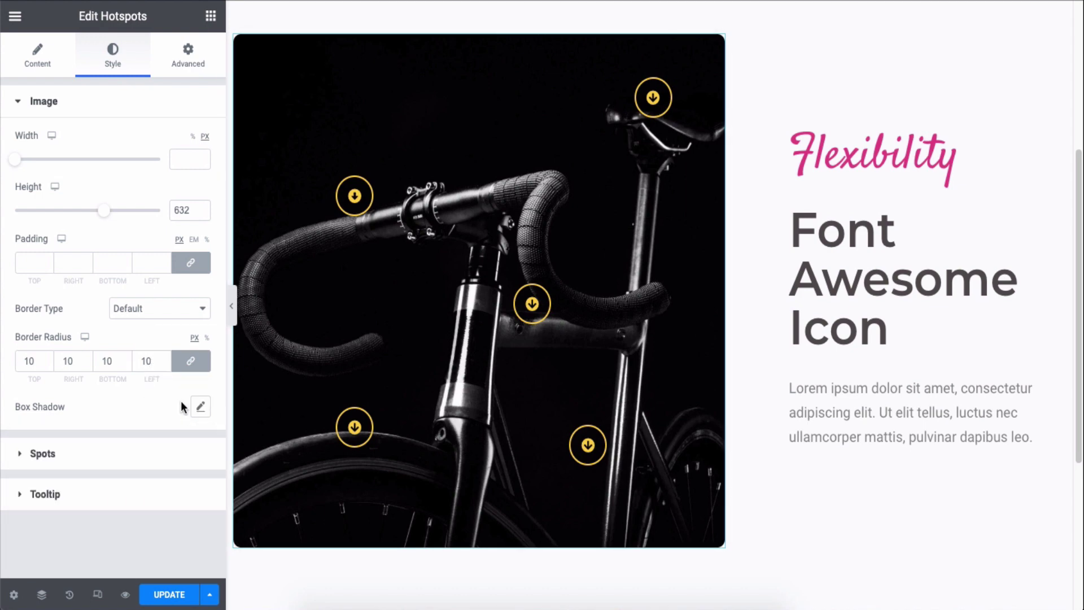
Close the image style settings and open the style settings for the spots
click(159, 111)
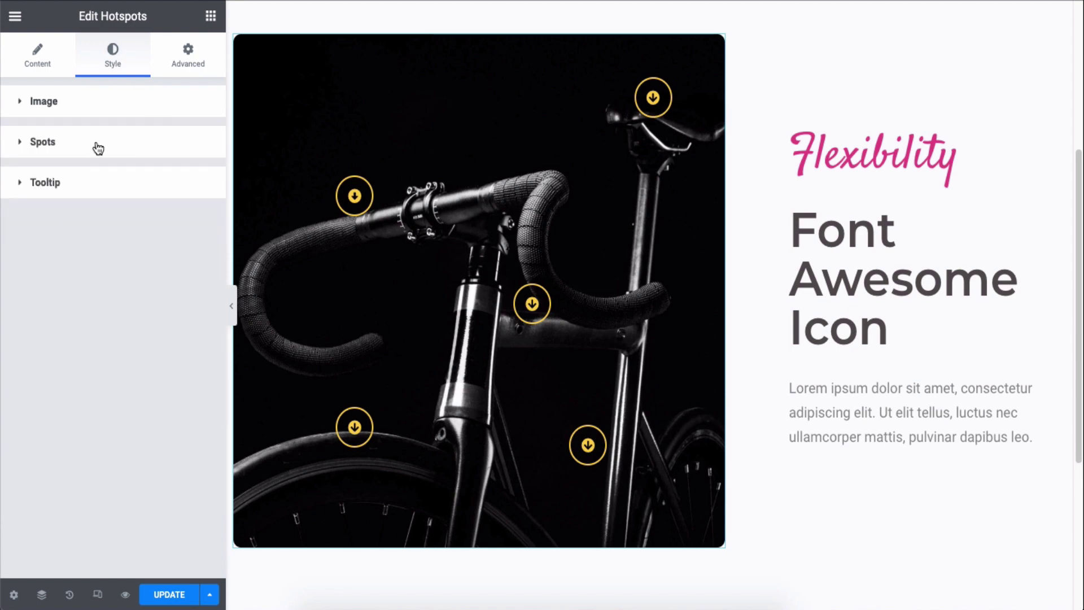
click(129, 145)
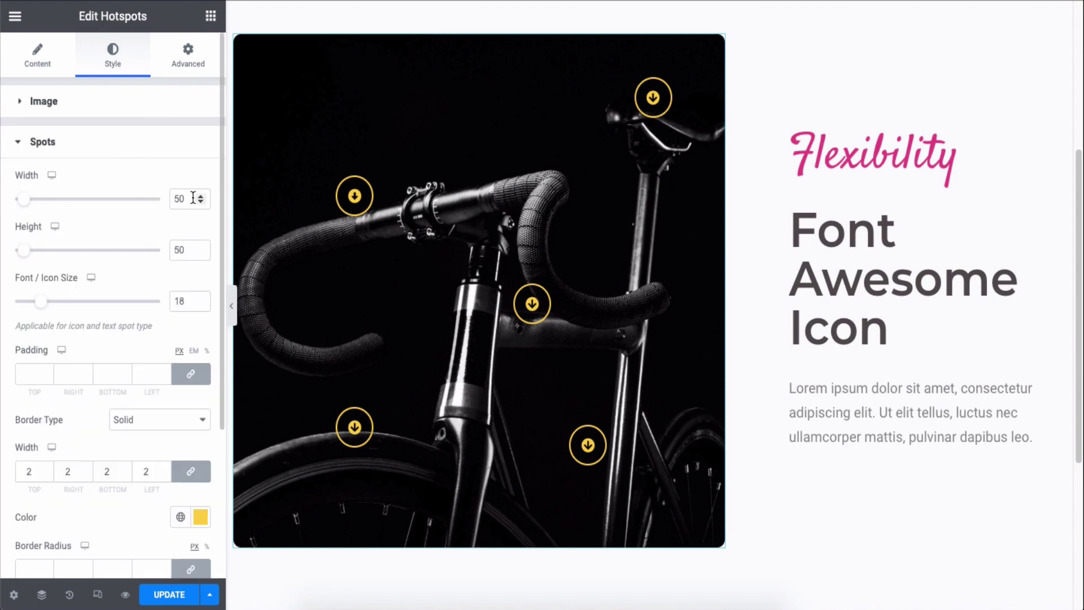
Try increasing the spot width to 53 and return it to 50
click(193, 198)
key(Up)
key(Up)
key(Up)
key(Up)
key(Up)
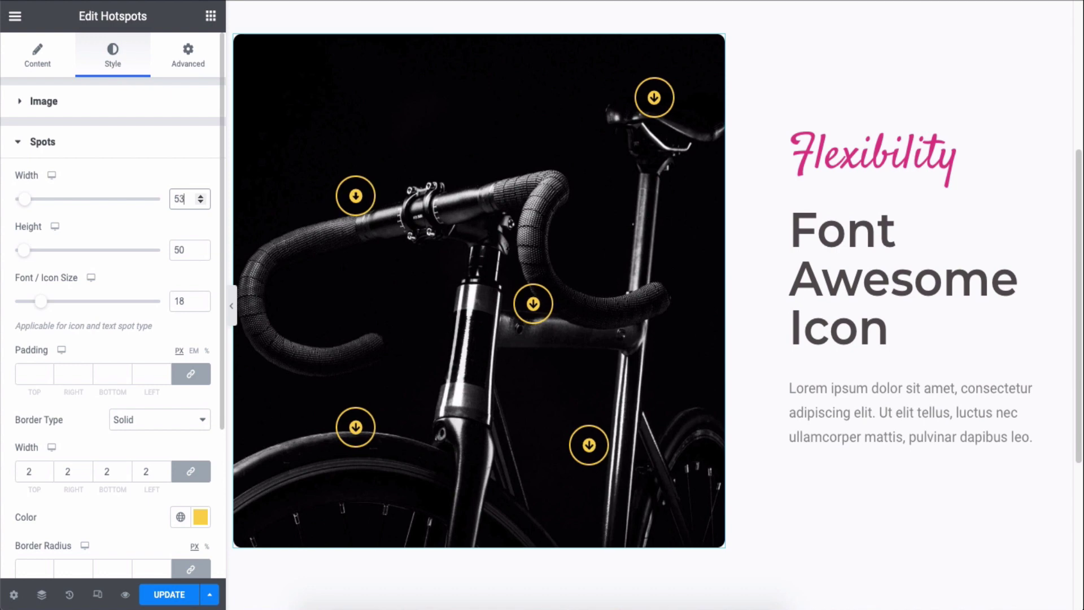
key(Down)
key(Down)
key(Down)
key(Down)
key(Down)
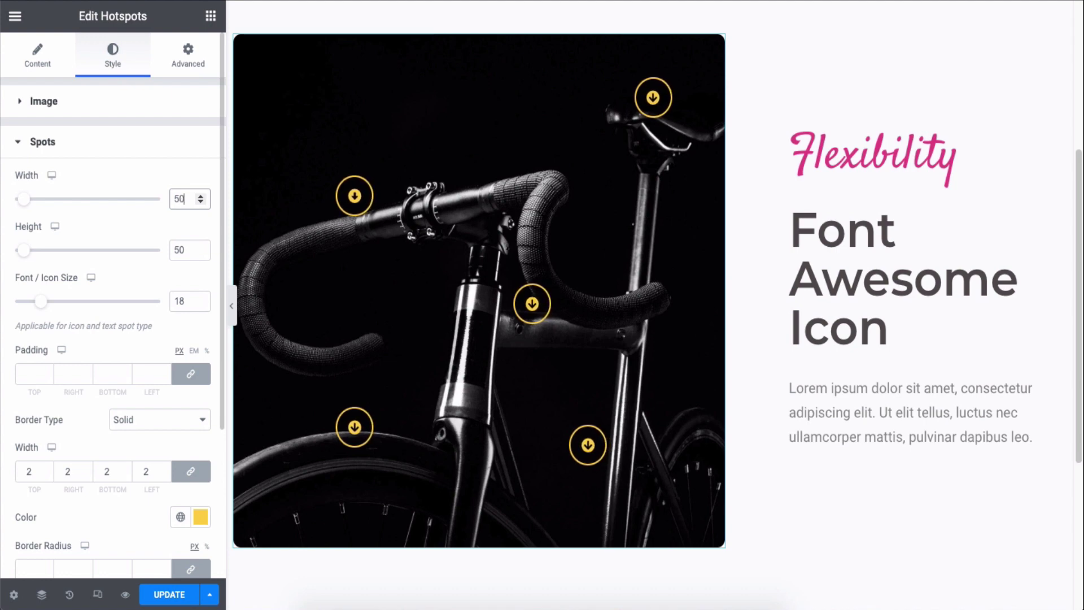
Try increasing the spot height to 54 and return it to 50
click(185, 250)
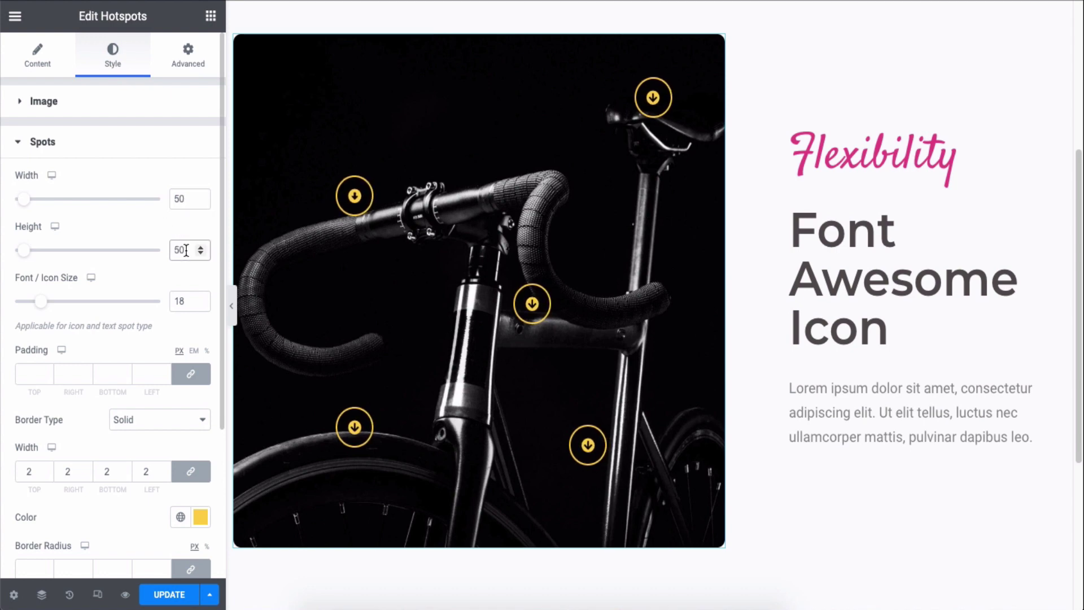
key(Up)
key(Up)
key(Up)
key(Up)
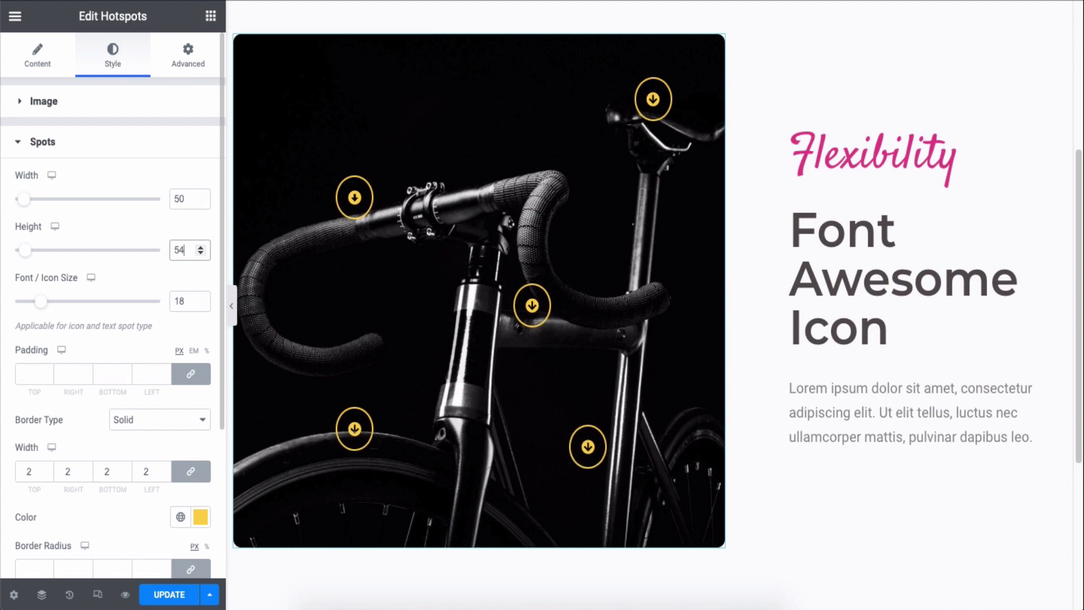
key(Down)
key(Down)
key(Down)
key(Down)
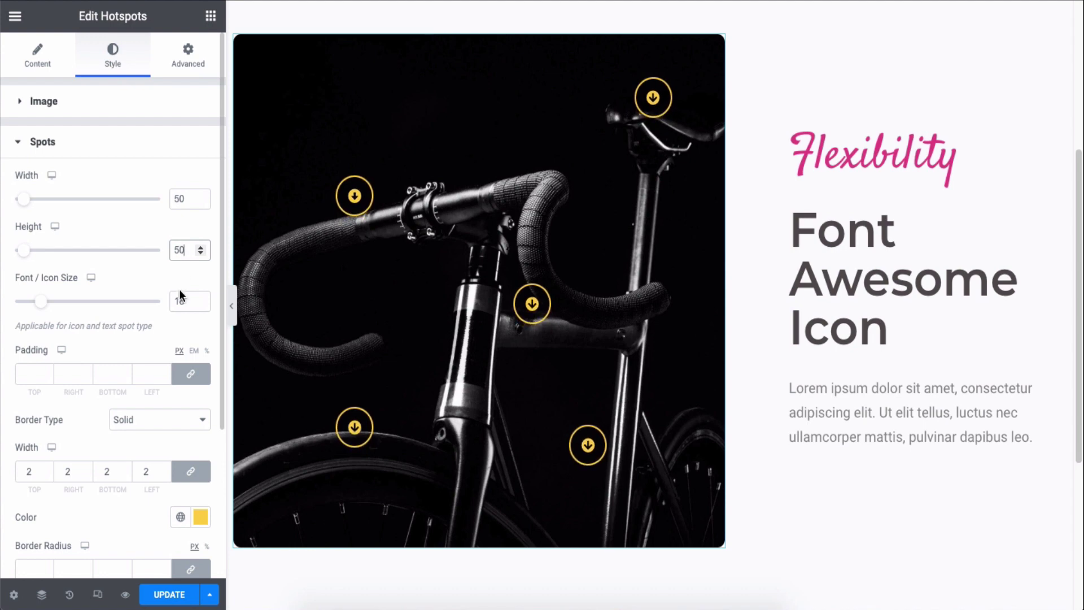
Set the font/icon size of the spots to 22
click(186, 302)
key(Up)
key(Up)
key(Up)
key(Up)
key(Up)
key(Up)
key(Up)
key(Up)
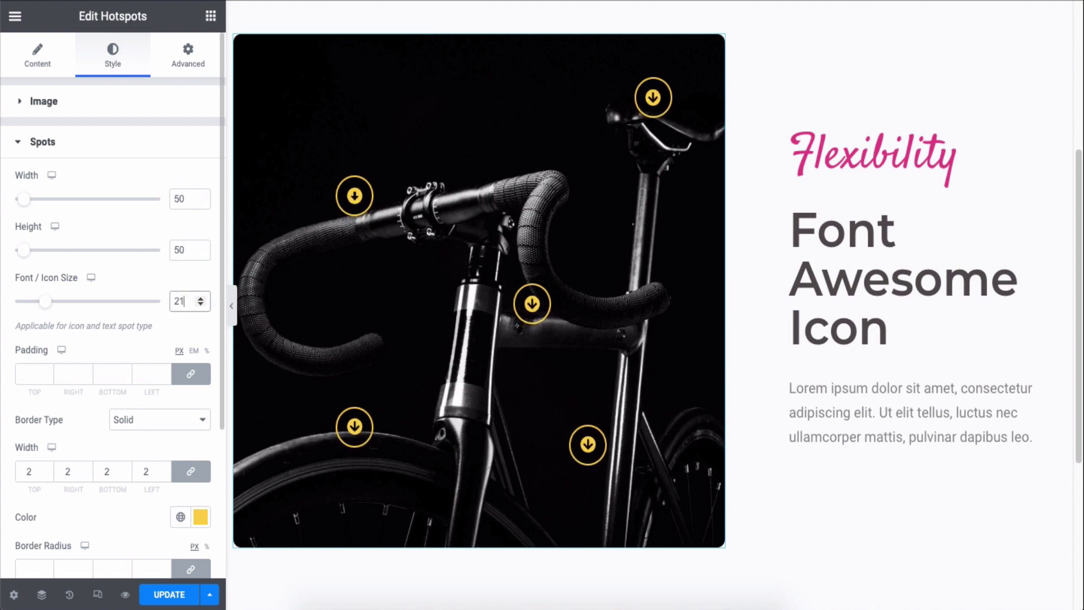
key(Down)
key(Down)
key(Down)
key(Down)
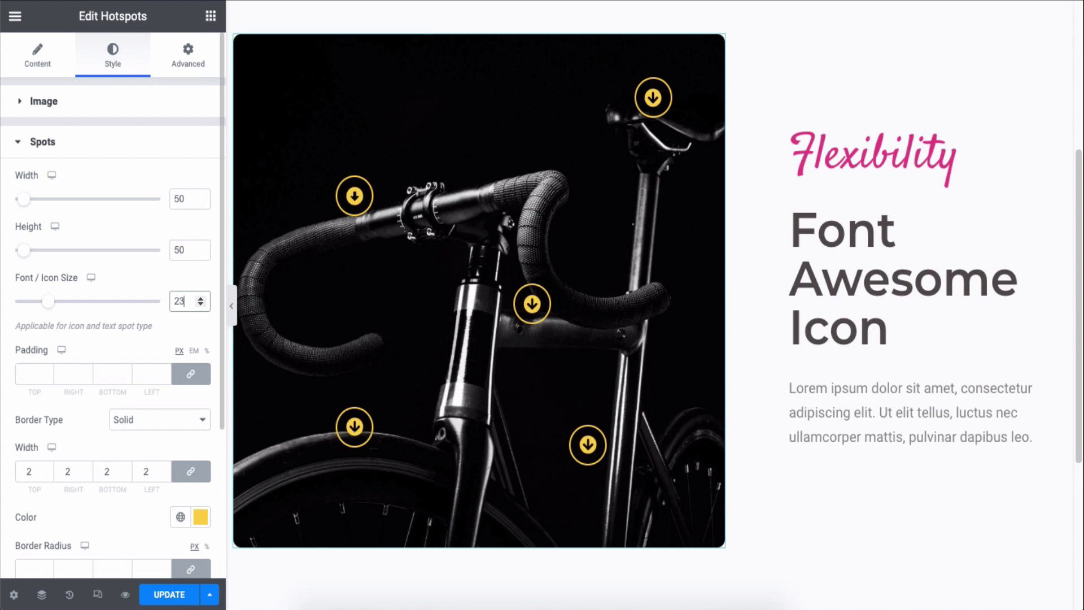
Try a linked spot padding of 3 px and set it to 0 on all four sides
click(152, 373)
key(Up)
key(Up)
key(Up)
key(Up)
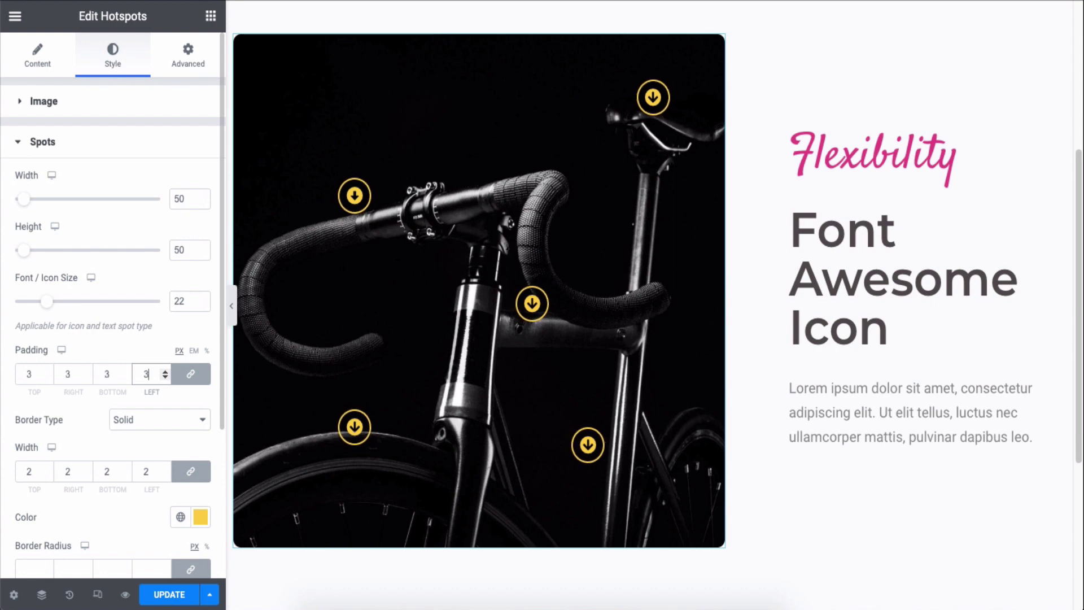
key(Down)
key(Down)
key(Down)
key(Down)
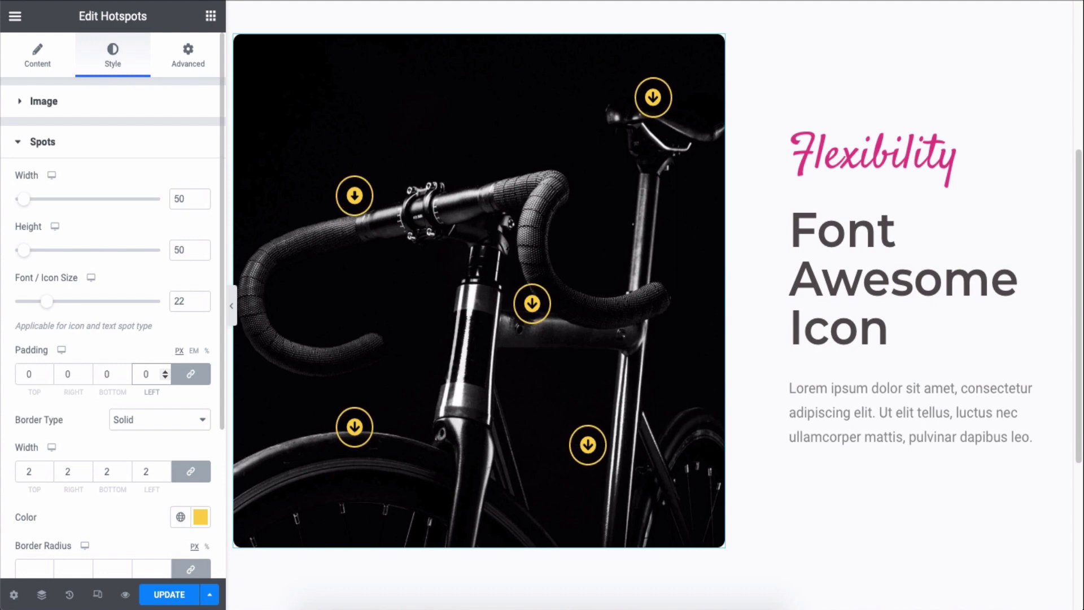
Keep the spots' border type Solid and set the linked border width to 6 on all four sides
click(142, 421)
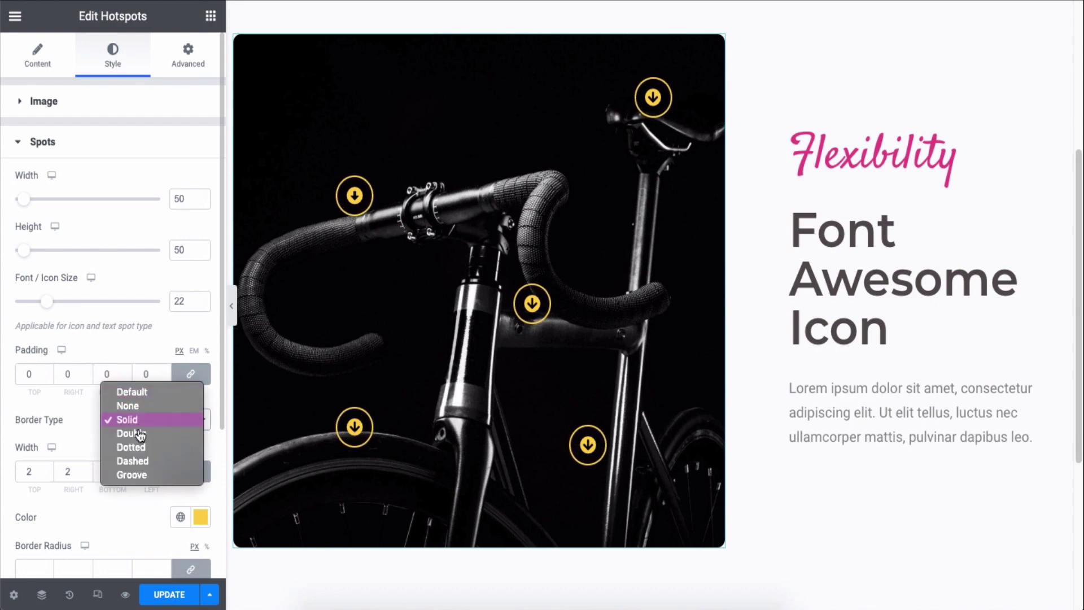
click(138, 419)
scroll(138, 416, down, 2)
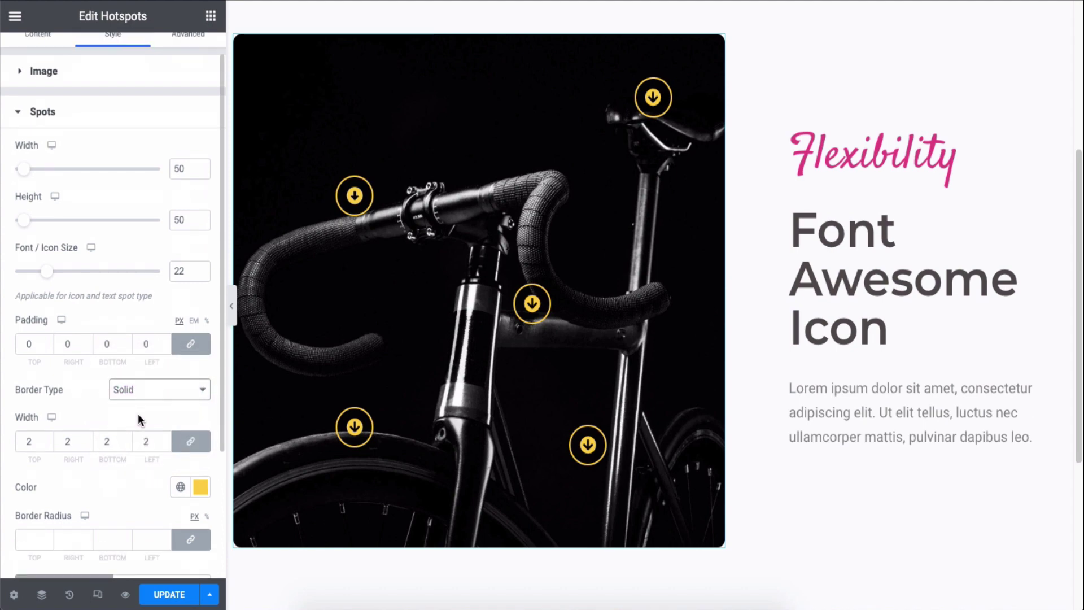
click(155, 361)
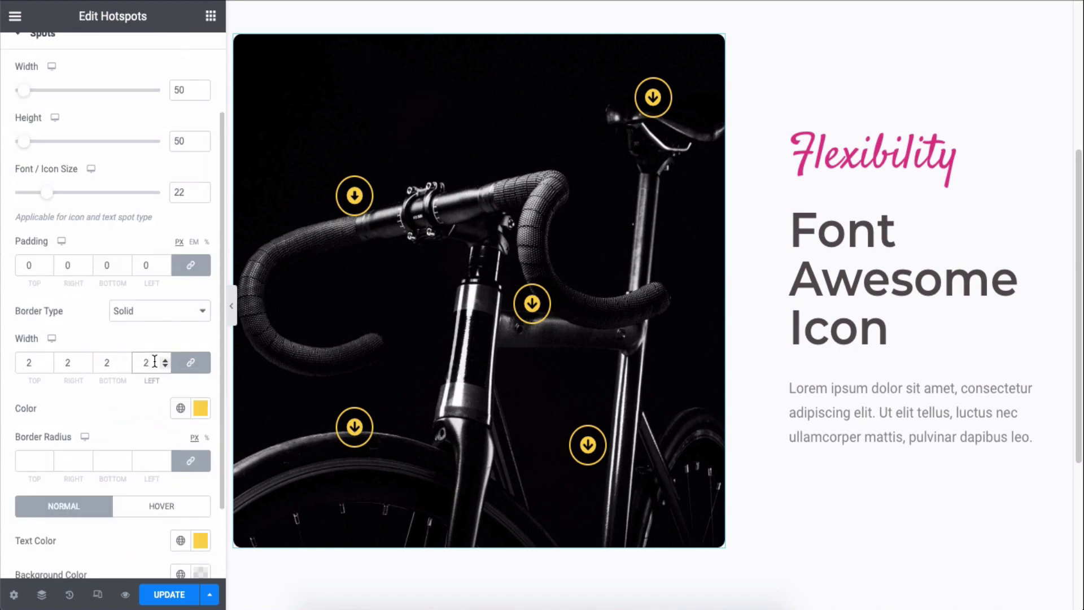
key(Up)
key(Up)
key(Up)
key(Up)
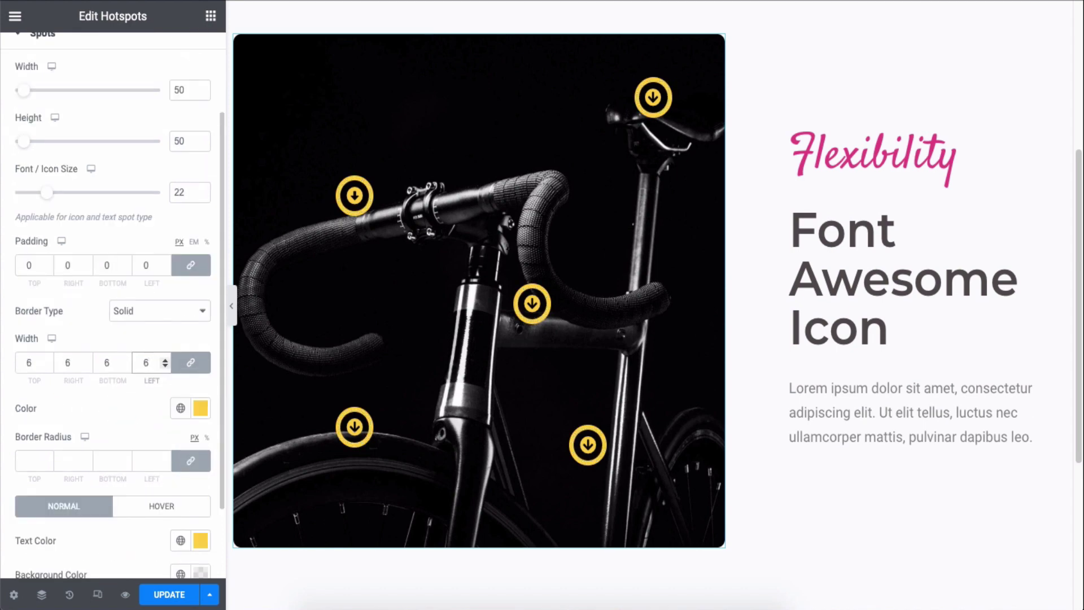
Change the spots' border color to a muted yellow, about #E8C656
click(200, 409)
drag(116, 201, 141, 193)
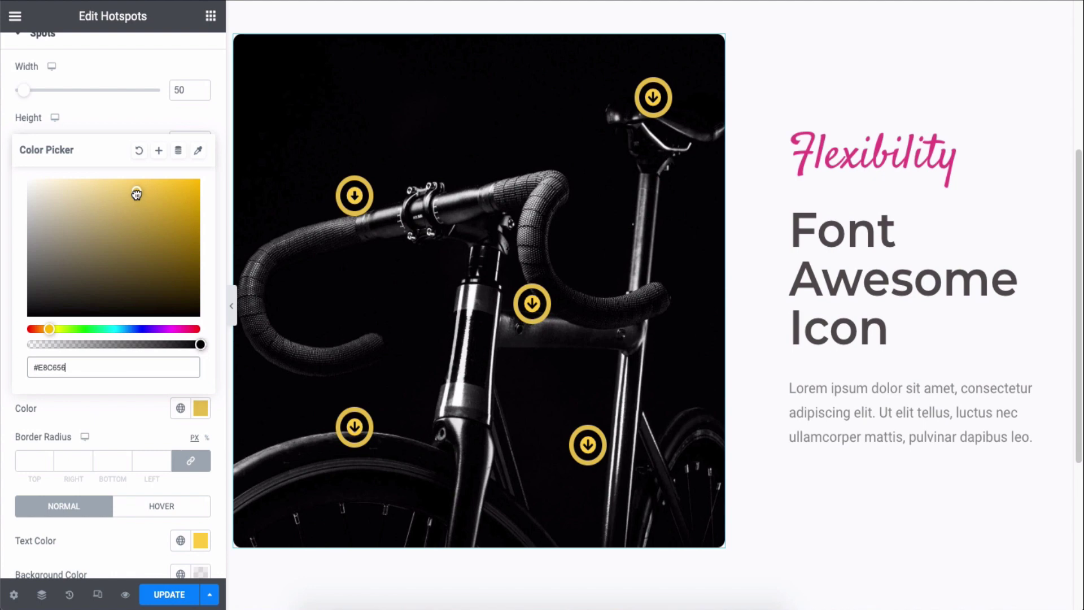
click(124, 400)
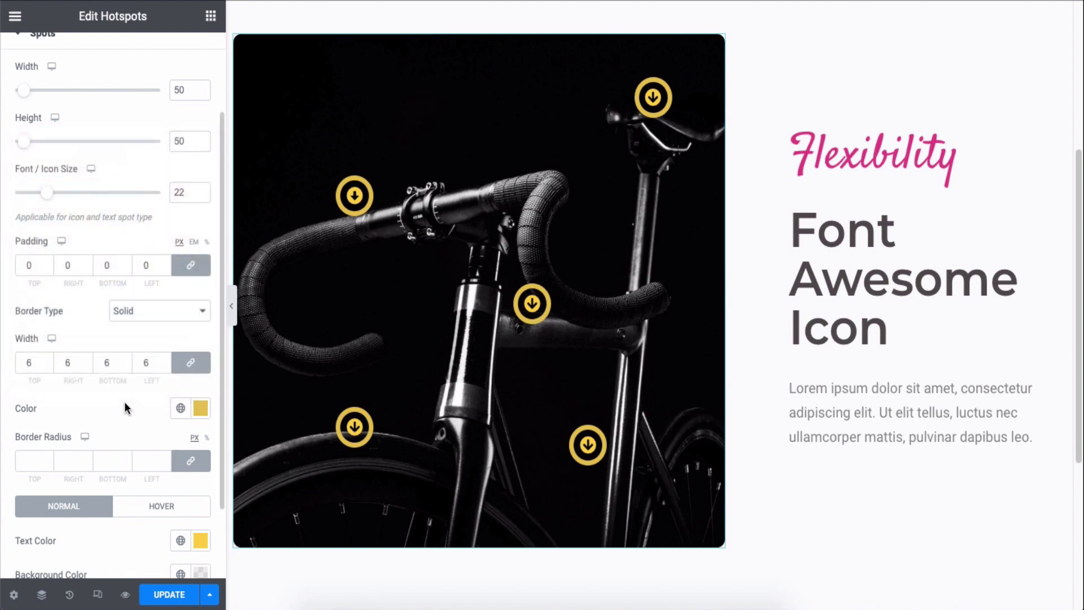
Set the spots' normal-state text color to a pale yellow, about #E8D79F
scroll(127, 401, down, 2)
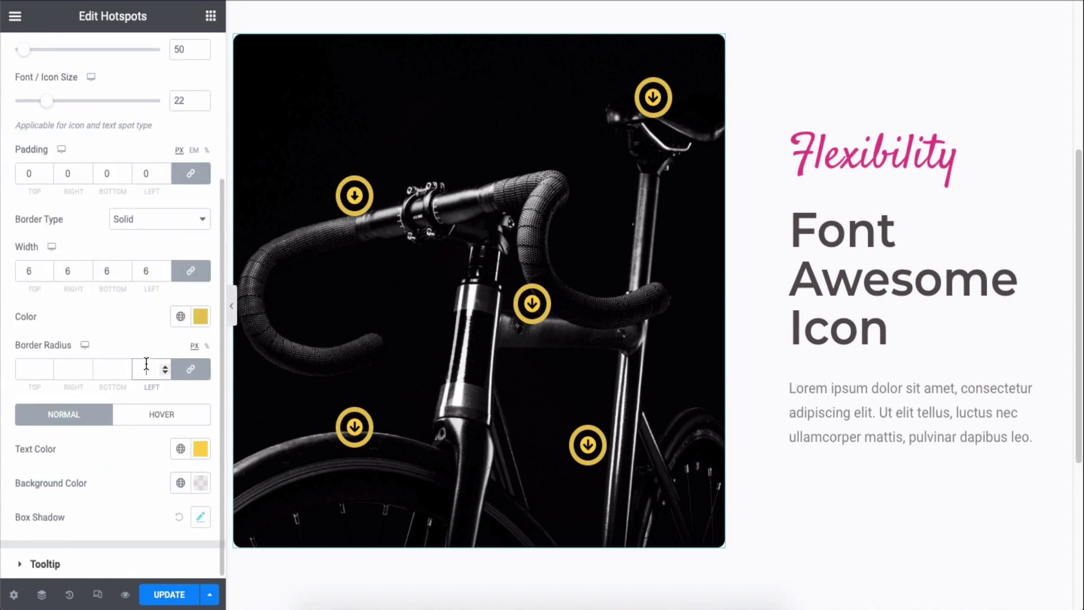
click(157, 416)
click(93, 414)
click(201, 450)
drag(157, 298, 80, 232)
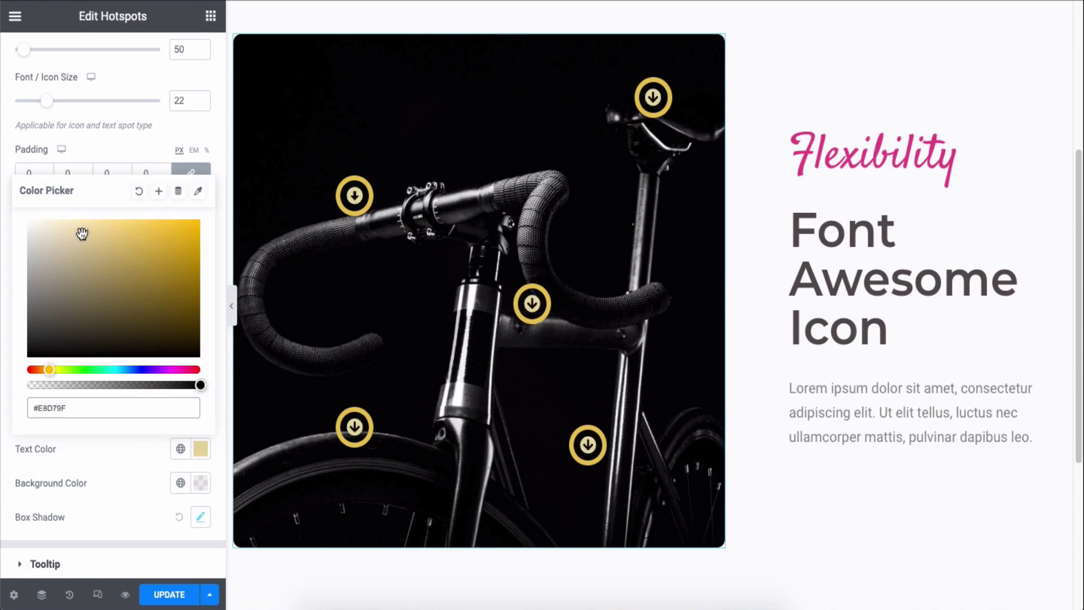
click(138, 445)
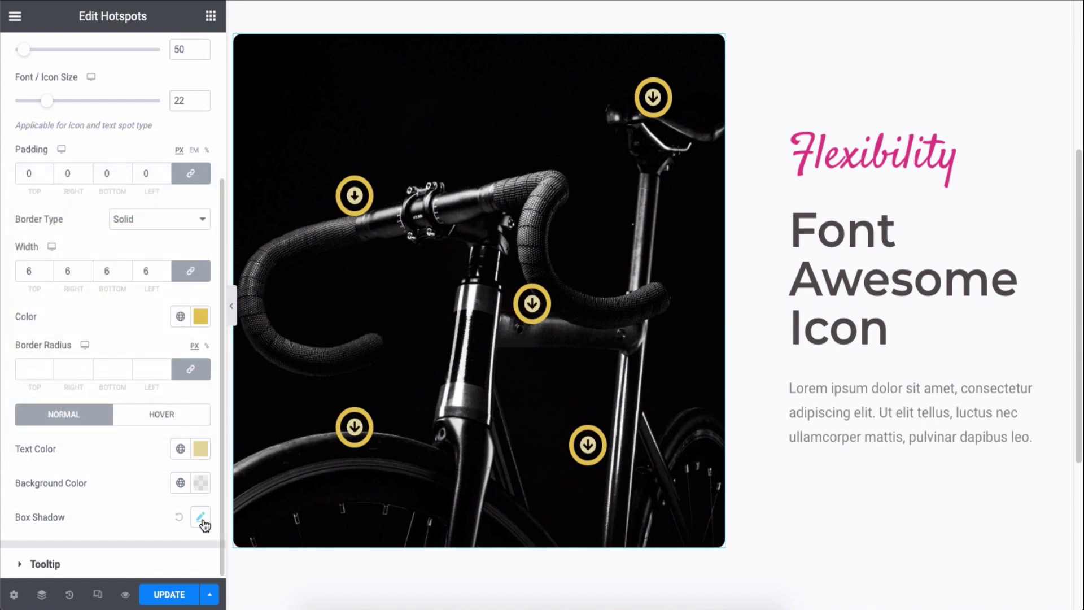
Try the yellow #DCDB42 as the spots' hover text color, reset it, and return to the normal state
click(191, 417)
click(200, 449)
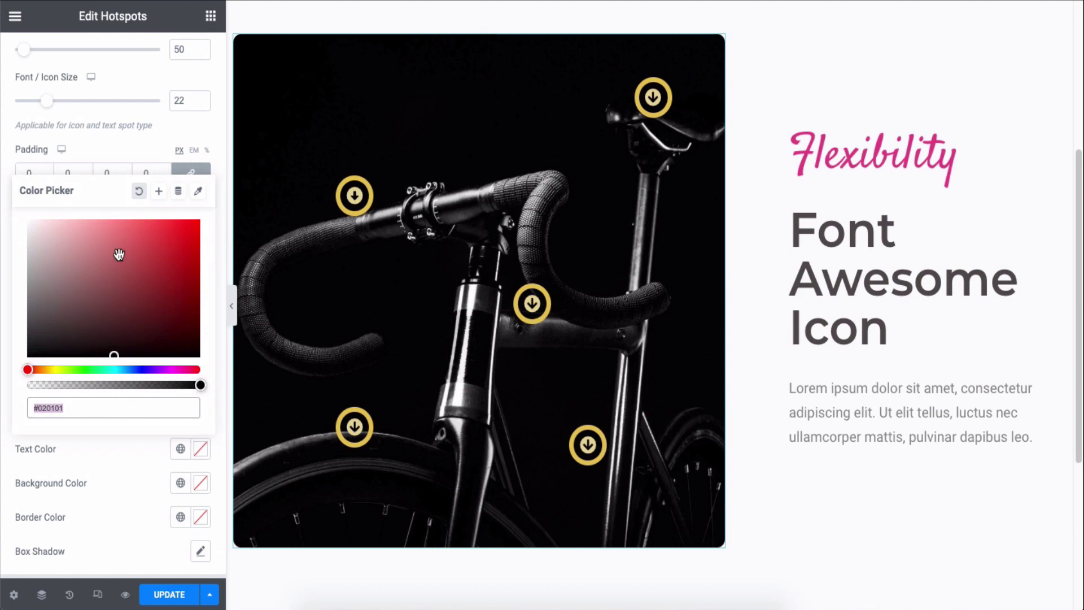
click(55, 369)
click(144, 241)
drag(146, 241, 148, 239)
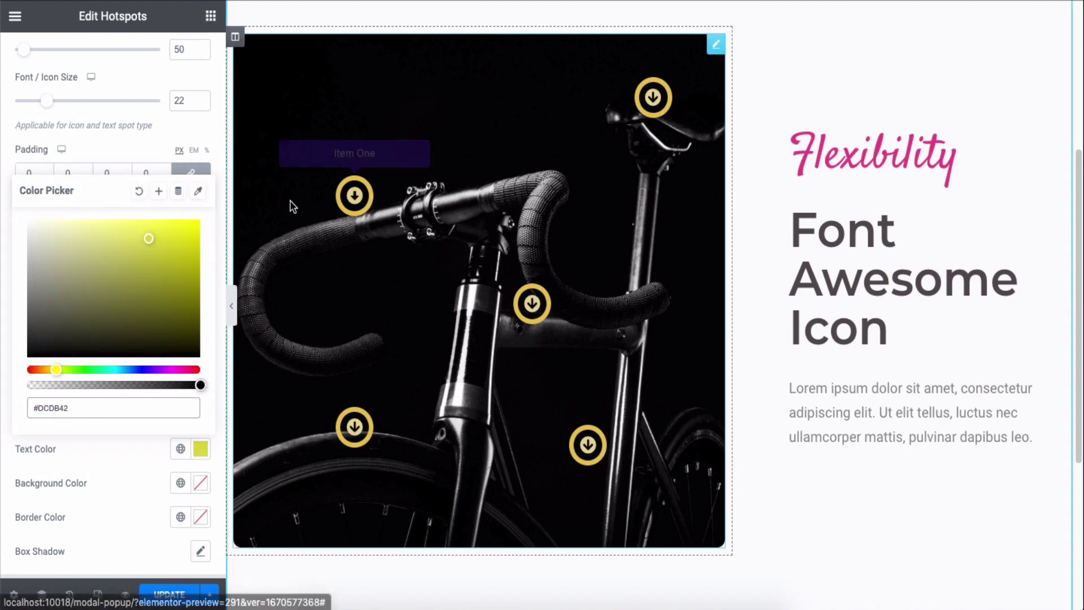
click(142, 192)
click(118, 450)
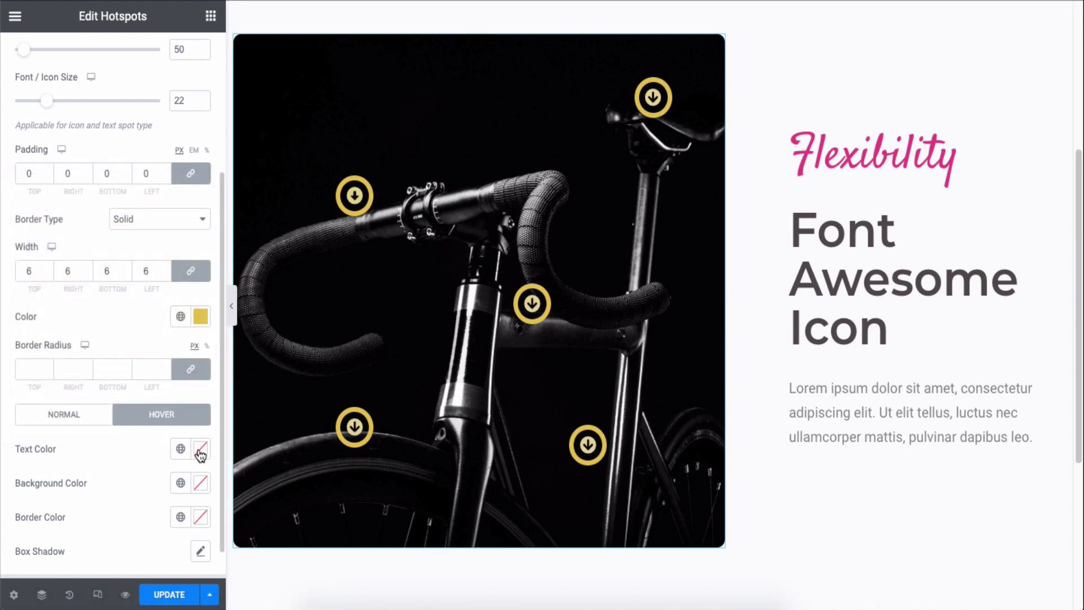
click(74, 416)
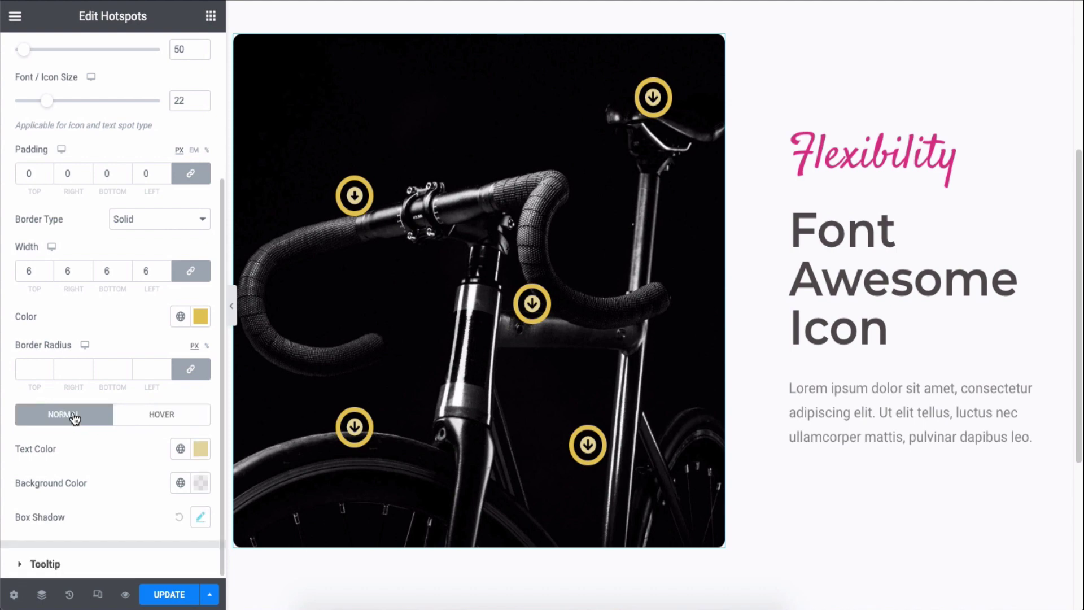
Close the spots style settings and open the style settings for the tooltip
scroll(90, 218, up, 4)
click(89, 148)
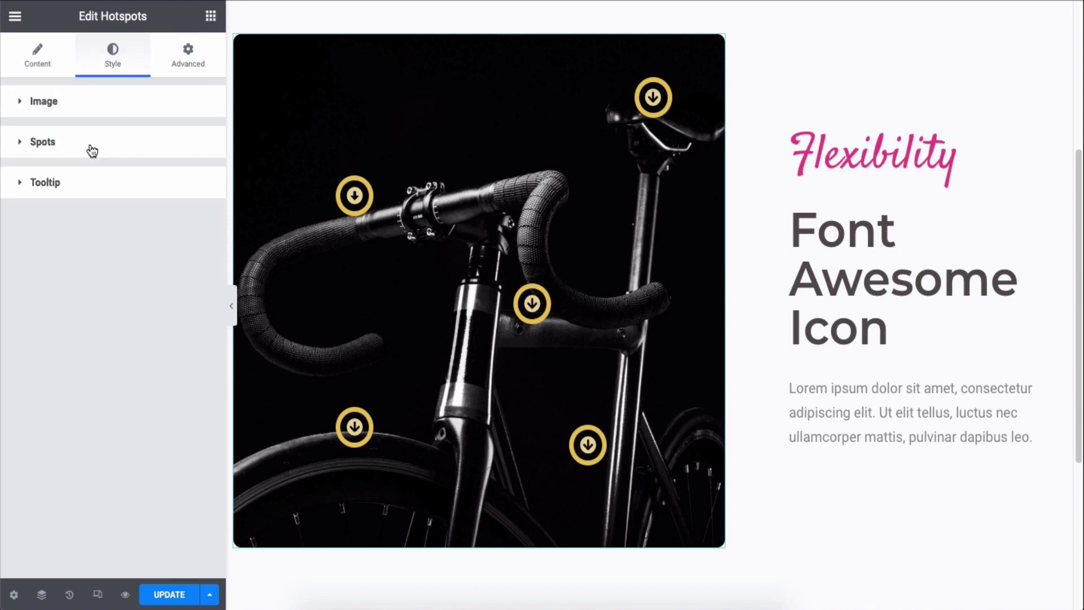
click(111, 188)
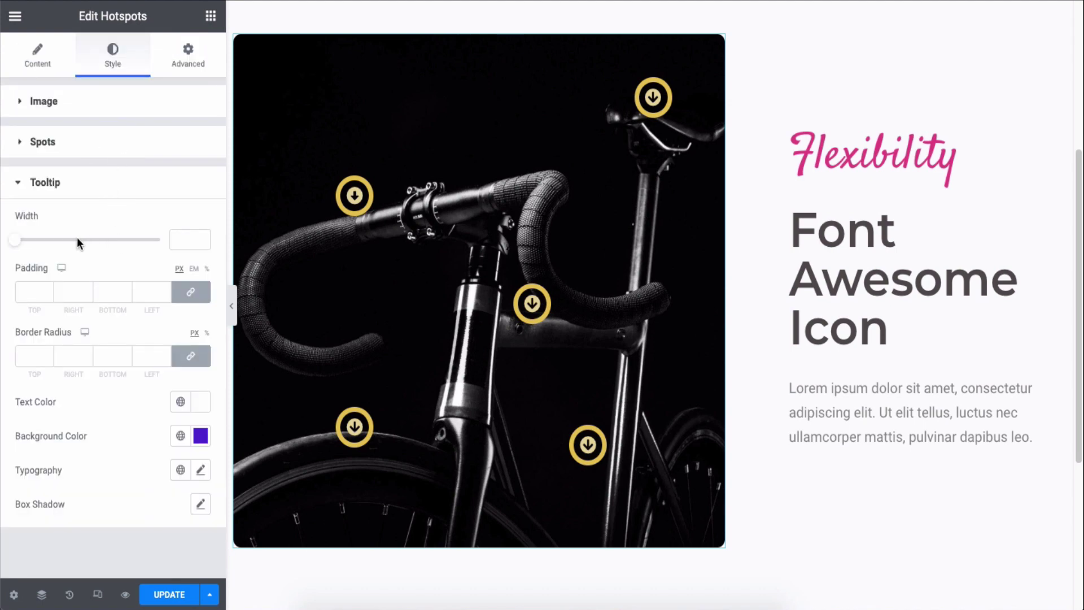
Try a tooltip width of 133, preview it on the handlebar spot, and reduce the width to 114
drag(22, 245, 27, 244)
mouse_move(355, 198)
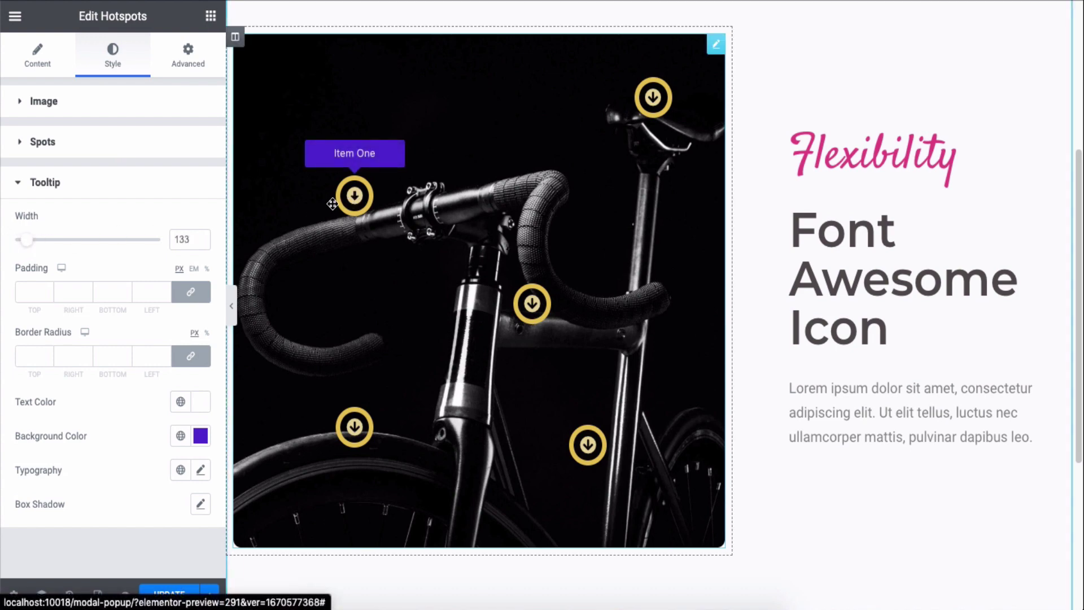
mouse_move(28, 242)
mouse_down()
mouse_move(63, 242)
mouse_move(20, 242)
mouse_up()
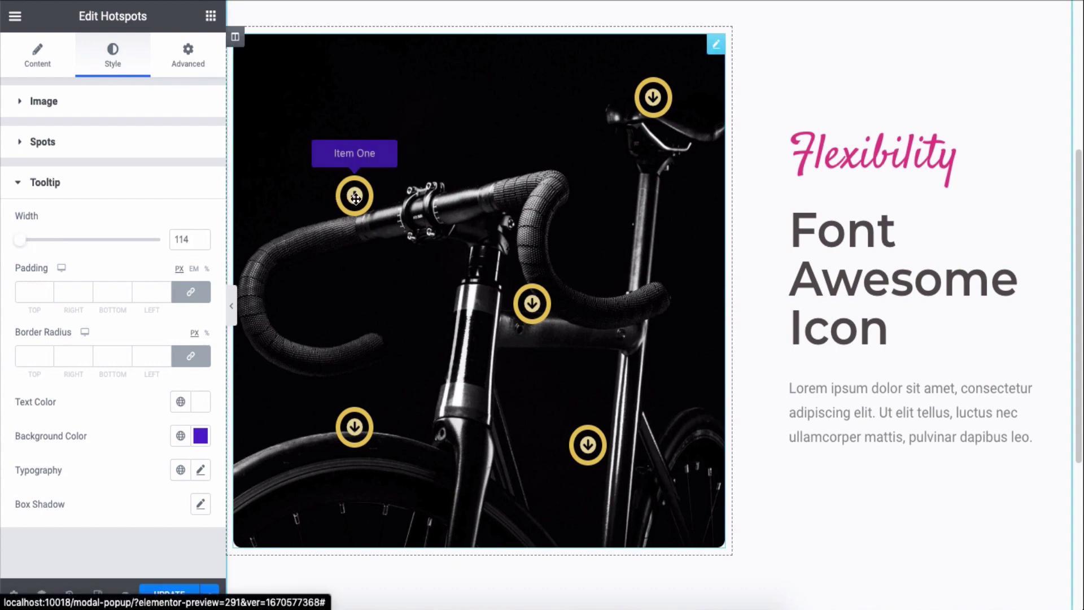
Set the tooltip's padding to 10 px and its border radius to 10 px on all sides
click(143, 292)
text(10)
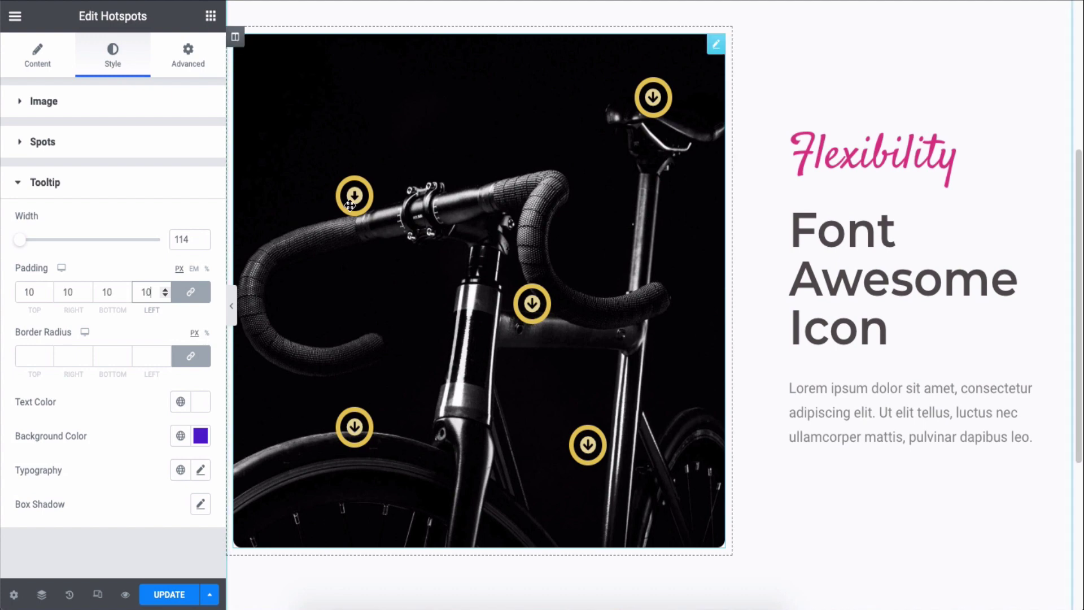
click(151, 355)
text(10)
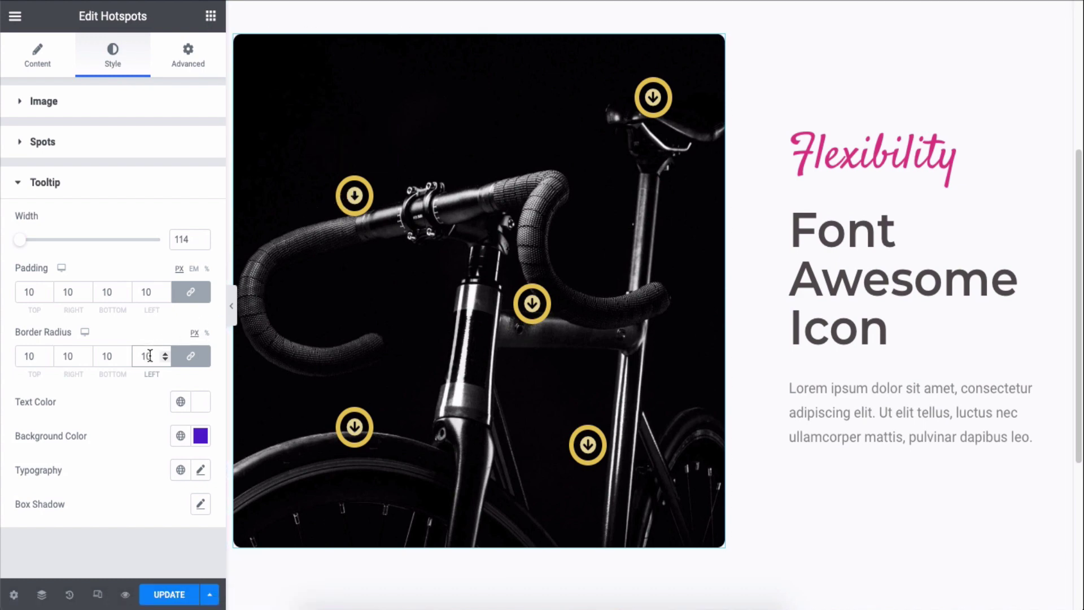
Try the red #E95151 as the tooltip's text color and change it to the near-white #FBFBFB
click(201, 401)
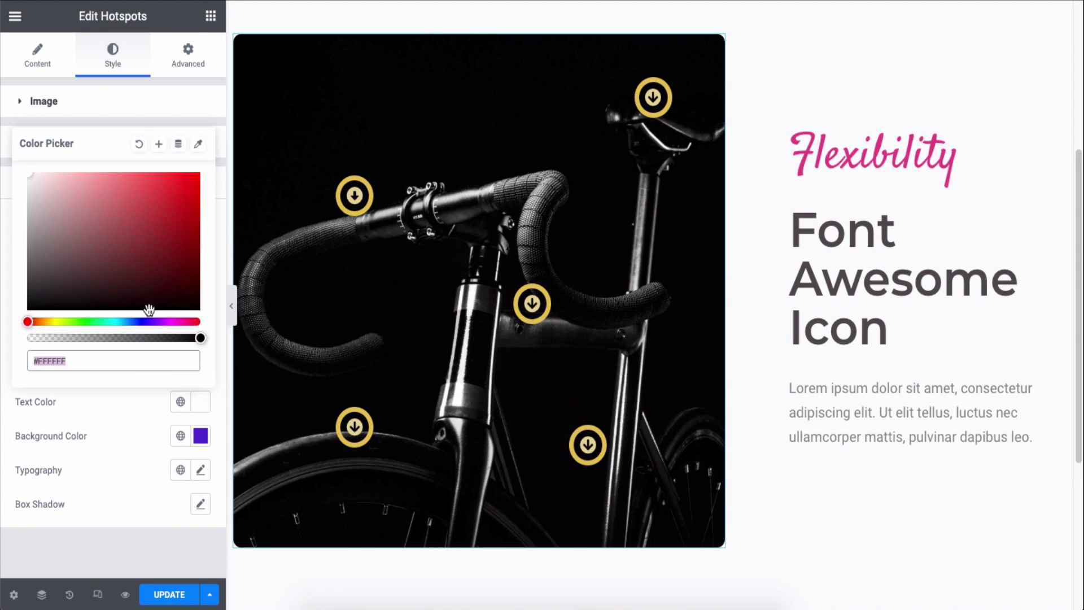
click(140, 183)
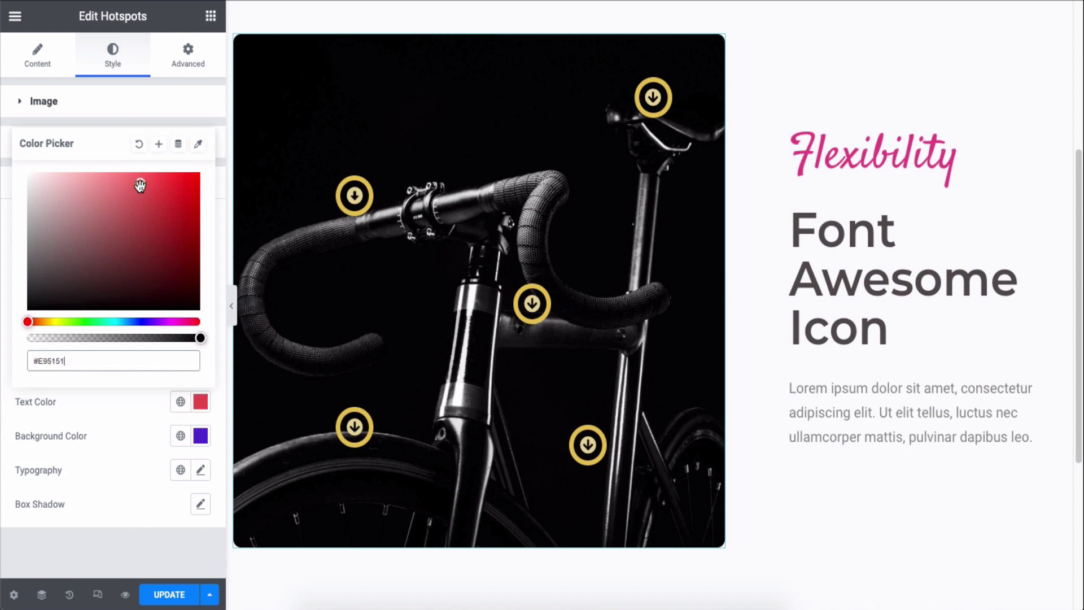
mouse_move(353, 193)
drag(140, 183, 41, 173)
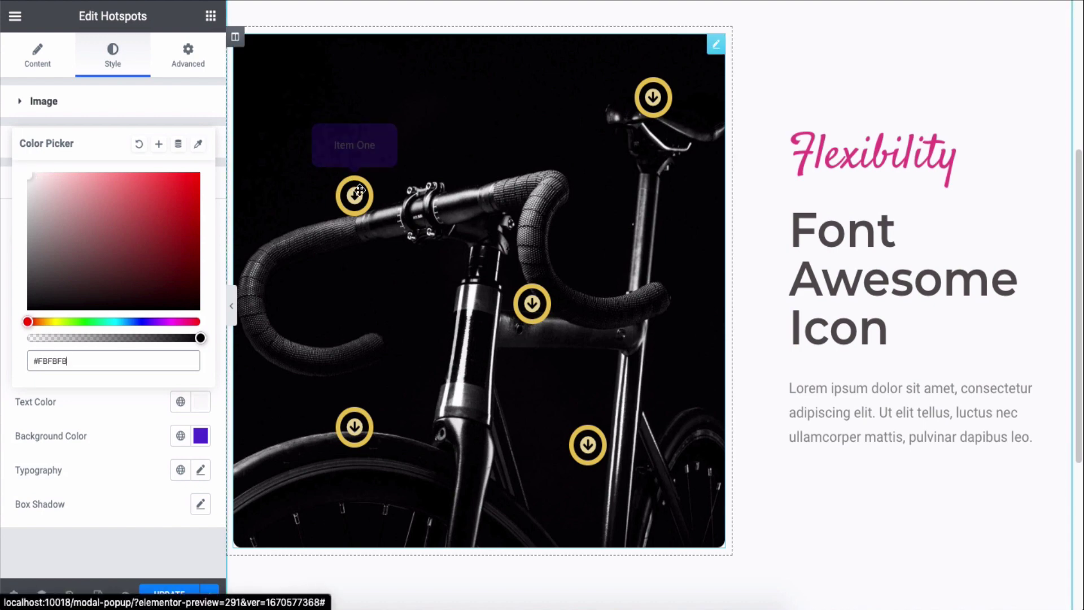
click(146, 406)
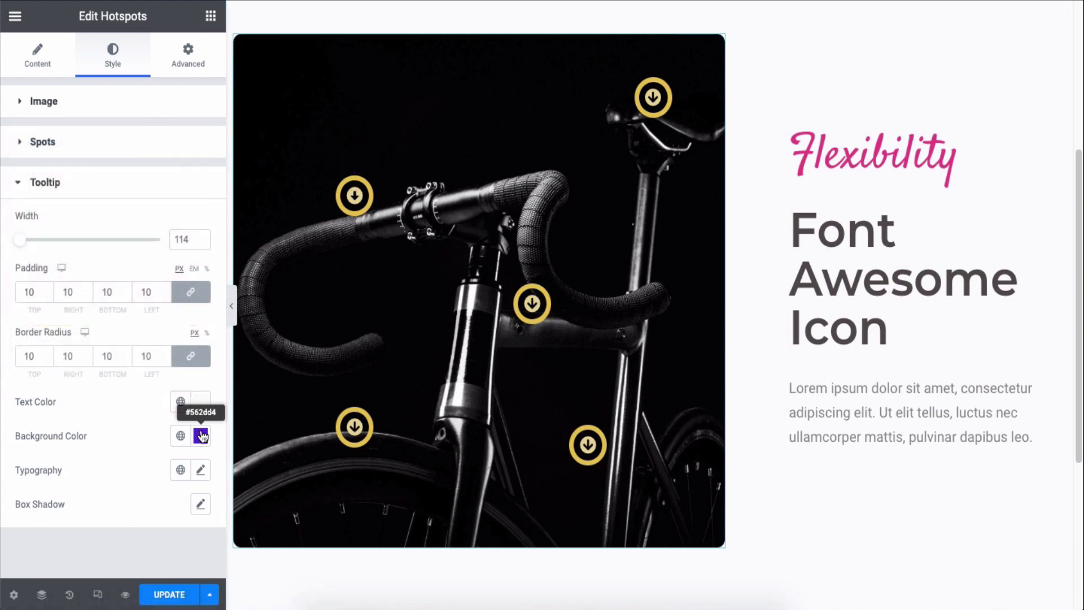
Try the teal #1A6D83 as the tooltip's background color and settle on the blue #1B2EC4
click(201, 401)
click(165, 273)
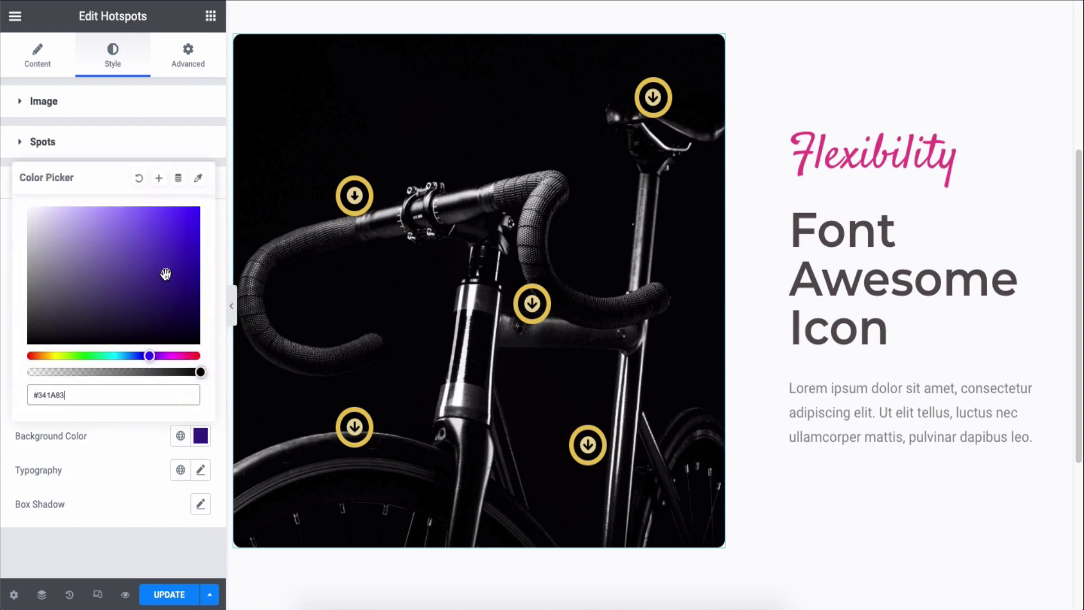
click(119, 356)
mouse_move(352, 195)
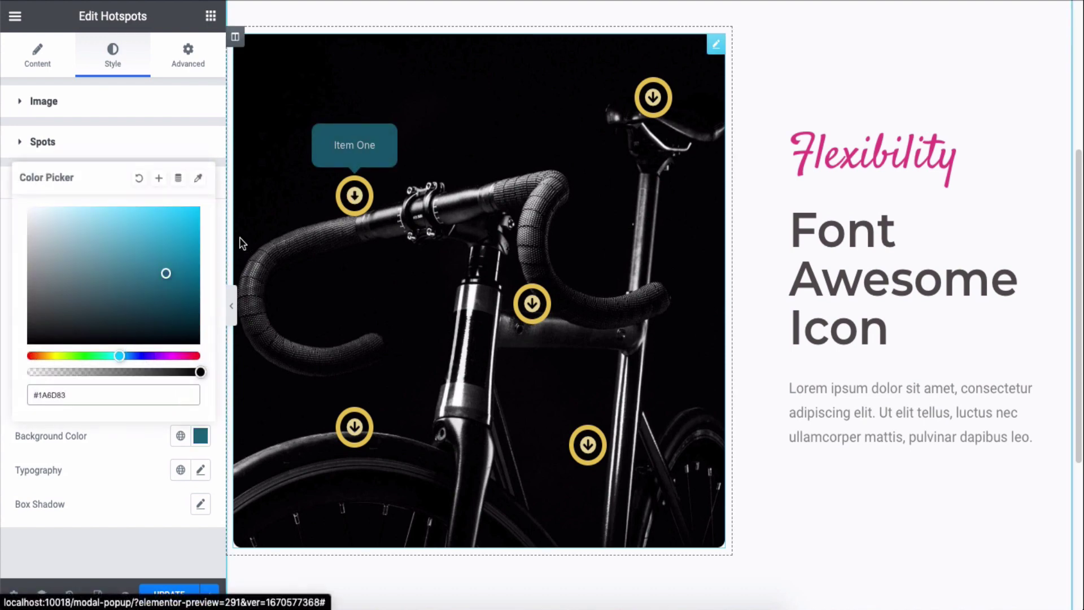
click(139, 356)
click(176, 240)
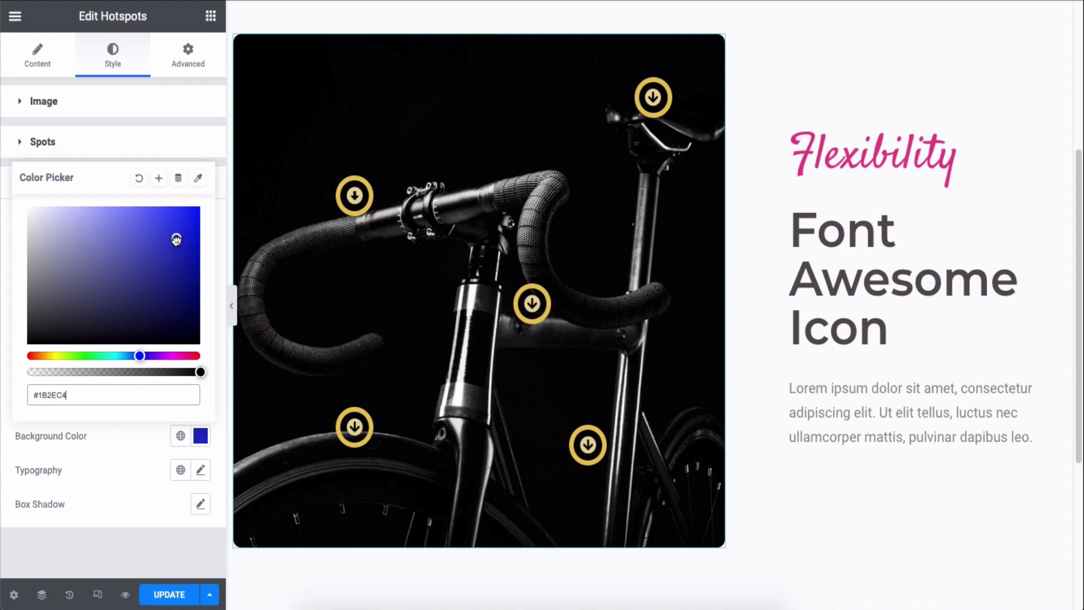
click(141, 440)
Review the tooltip's typography and box shadow options, reset the box shadow, and close the tooltip style settings
click(197, 473)
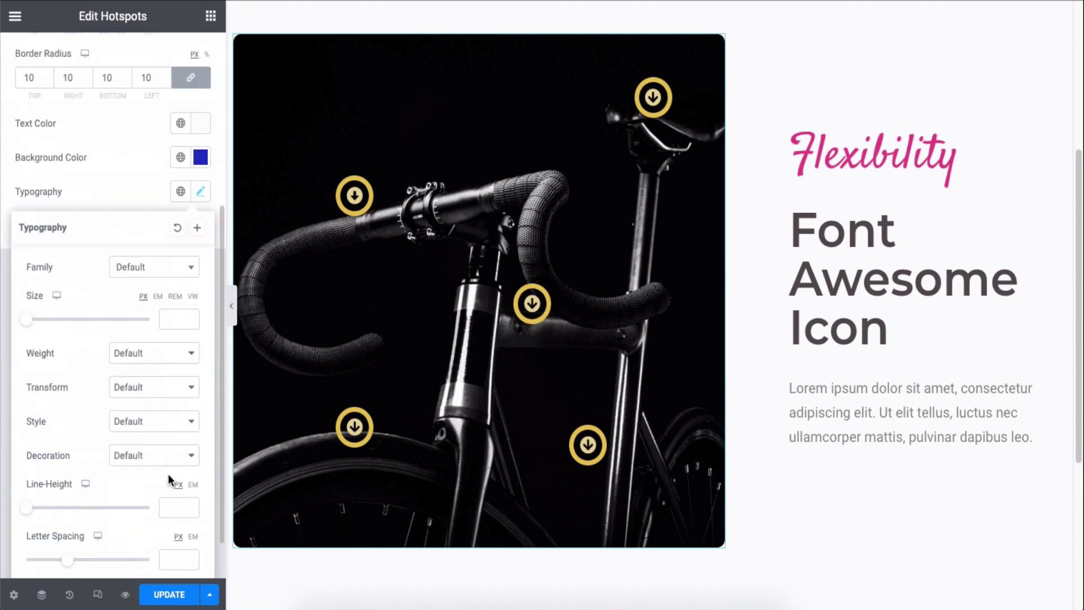
click(141, 193)
click(200, 225)
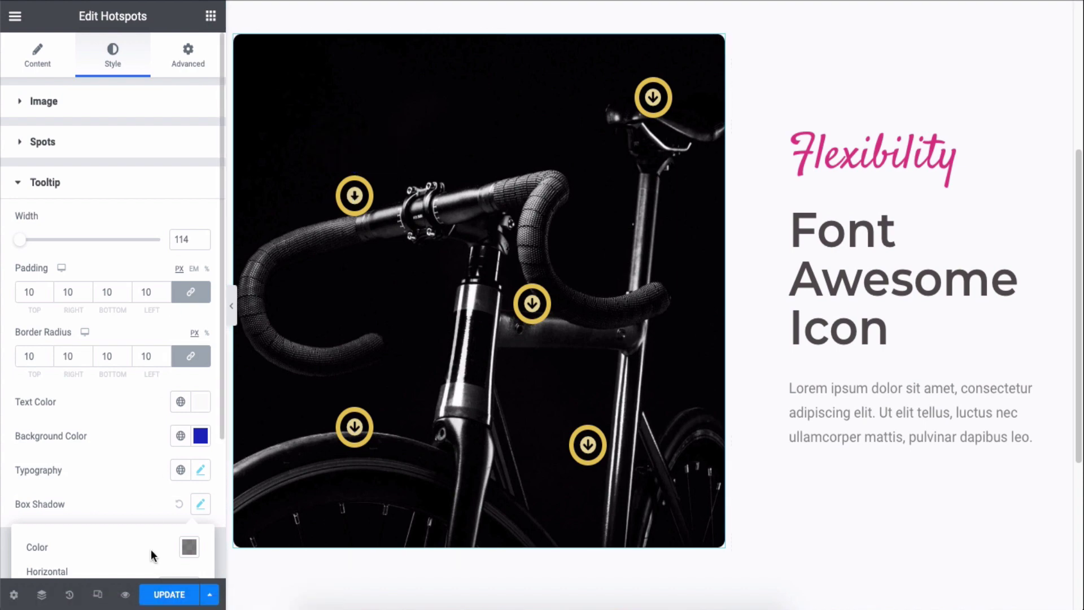
scroll(152, 542, down, 3)
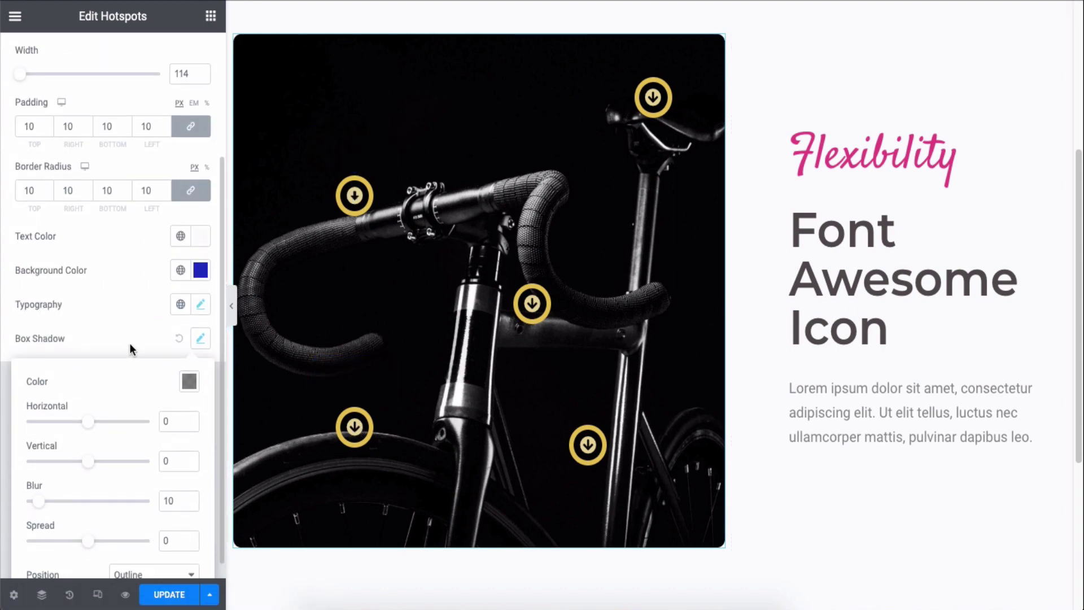
click(179, 338)
click(170, 188)
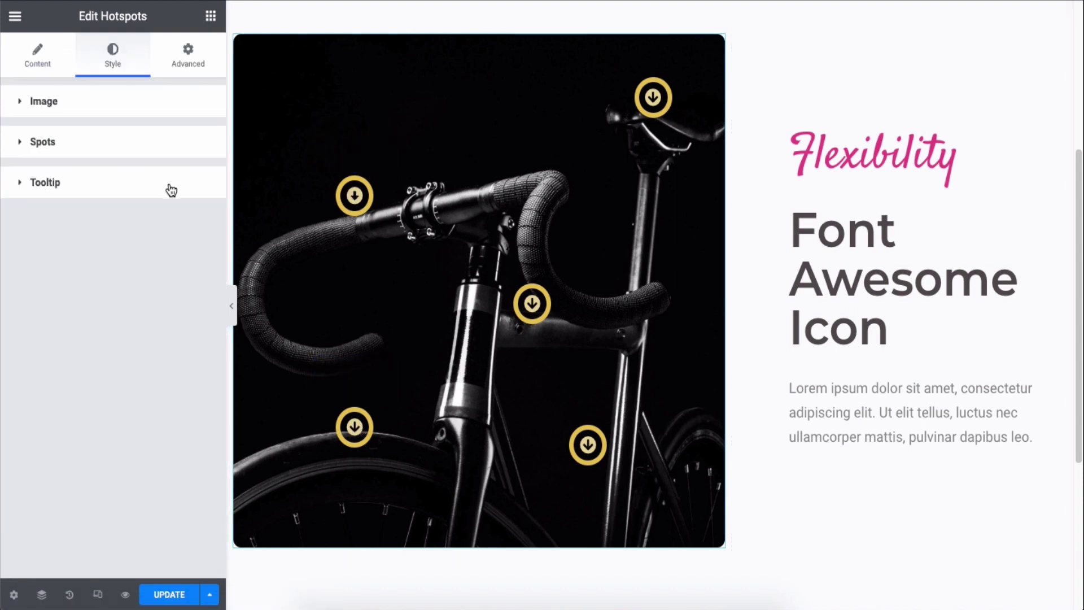
Enter responsive mode, preview the hotspot image at tablet and mobile sizes, and return to the desktop view
click(491, 160)
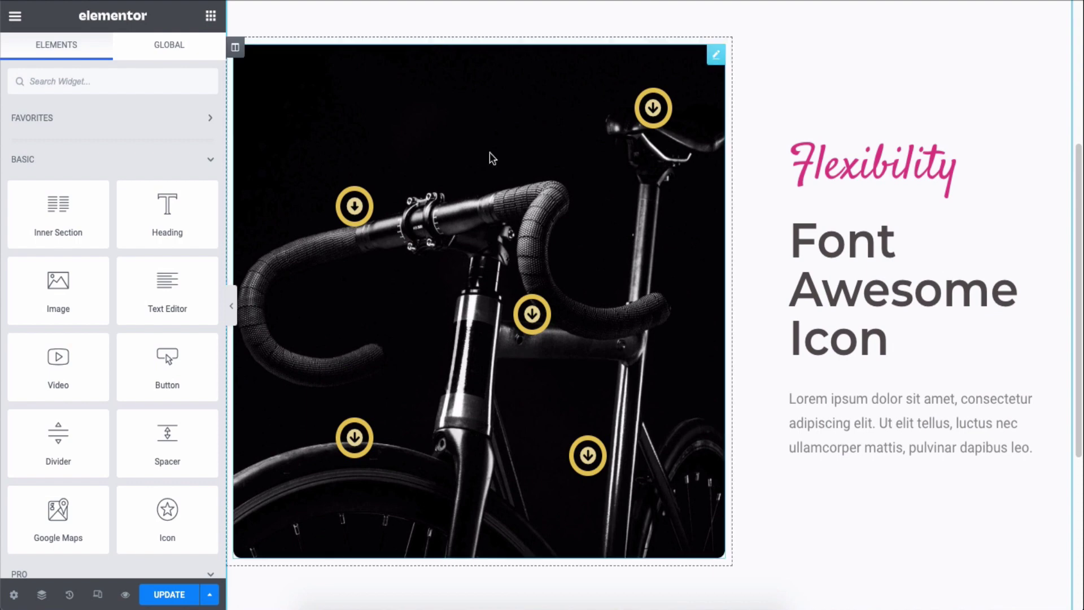
click(97, 594)
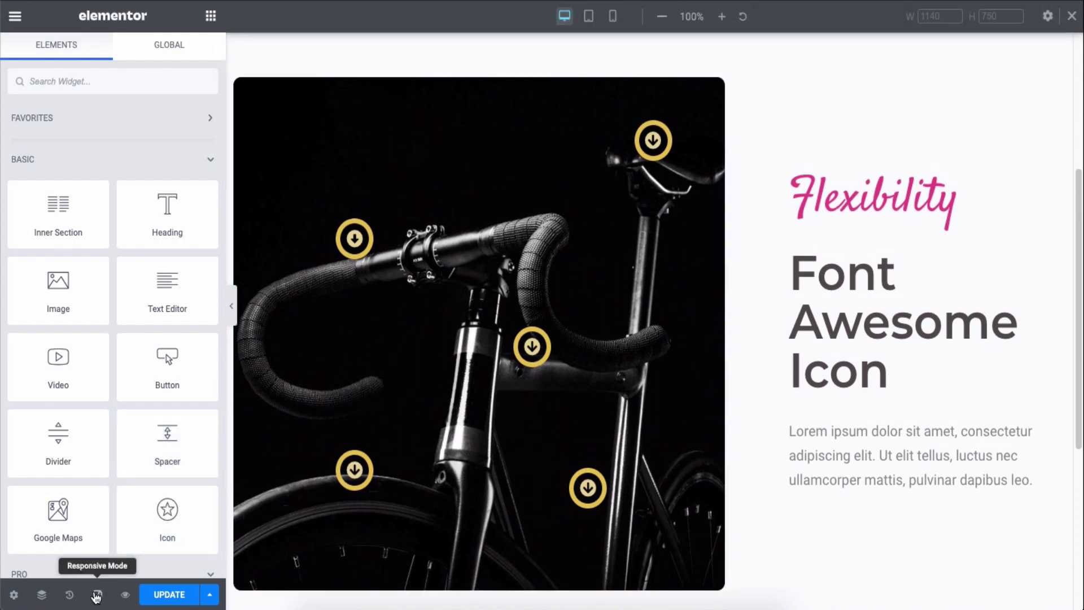
click(589, 21)
click(611, 22)
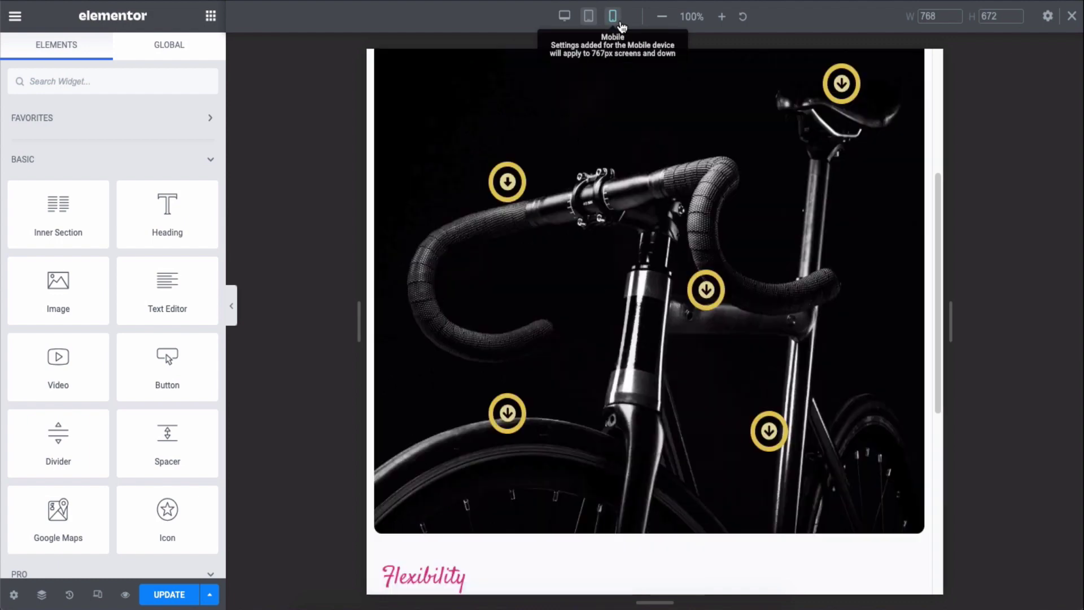
click(565, 17)
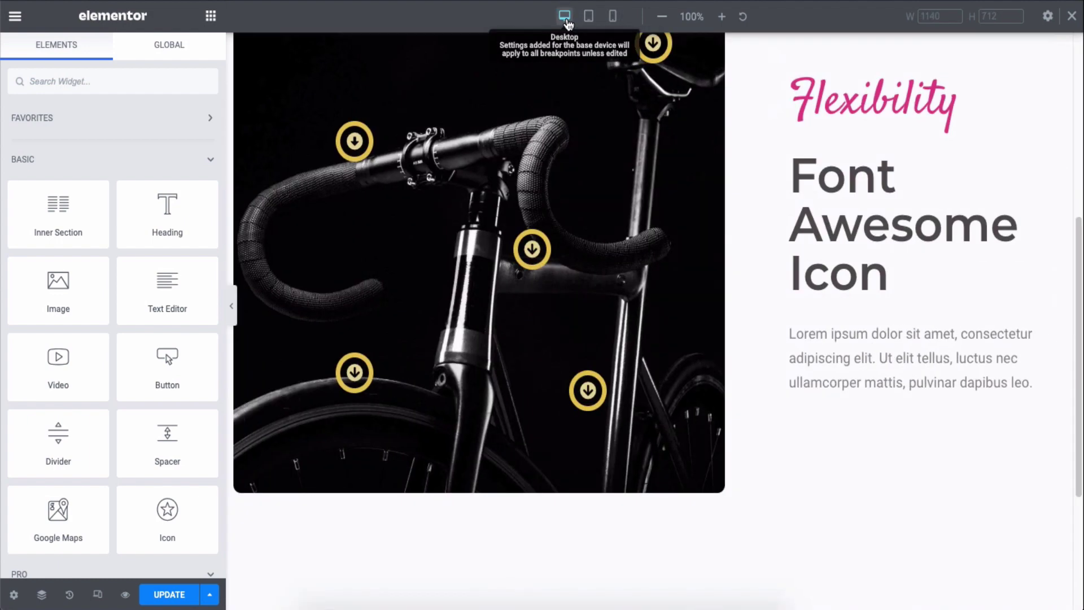
Open the Hotspots widget for editing and check its content and image style settings in the tablet view
scroll(576, 135, up, 5)
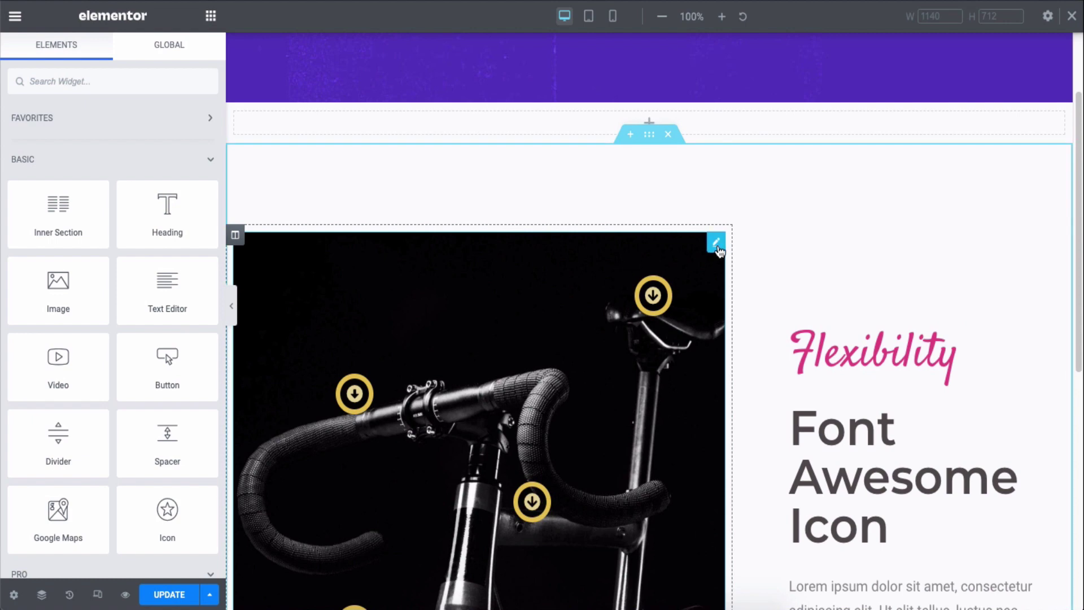
click(716, 243)
scroll(718, 248, down, 3)
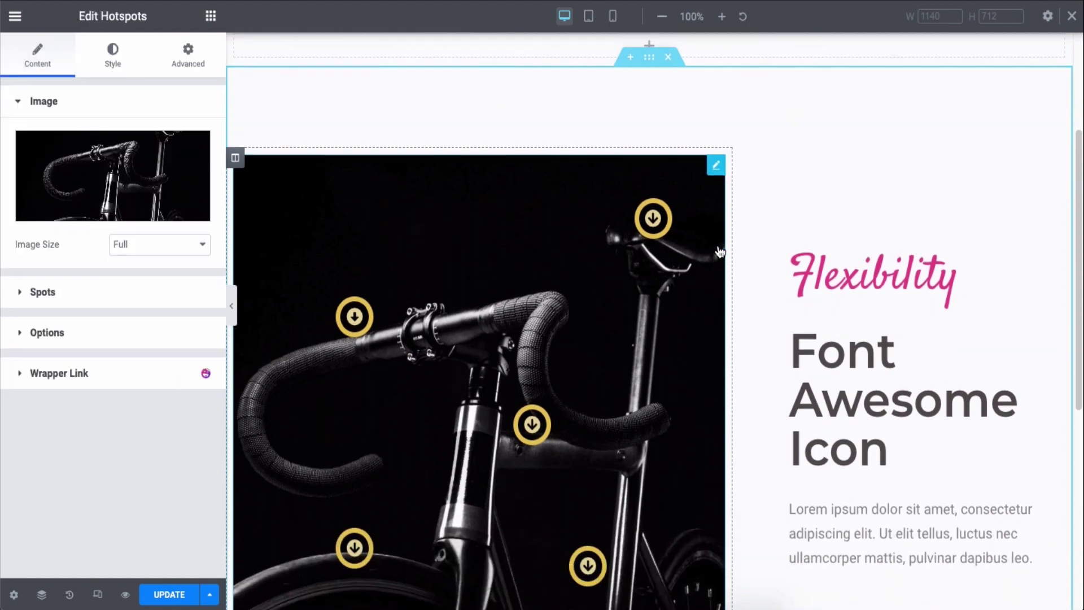
click(590, 22)
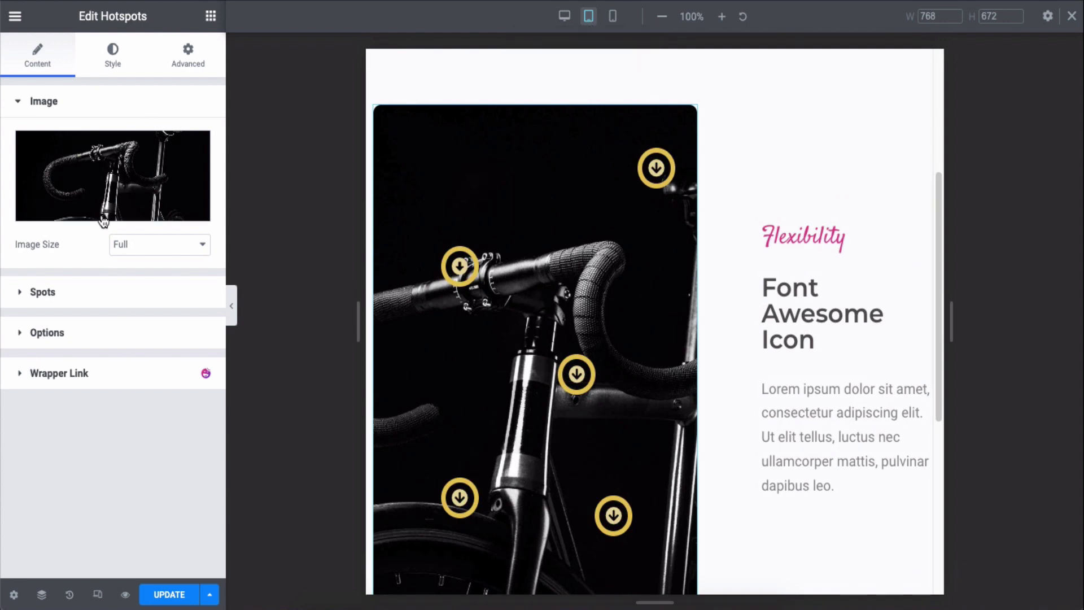
click(92, 107)
click(113, 65)
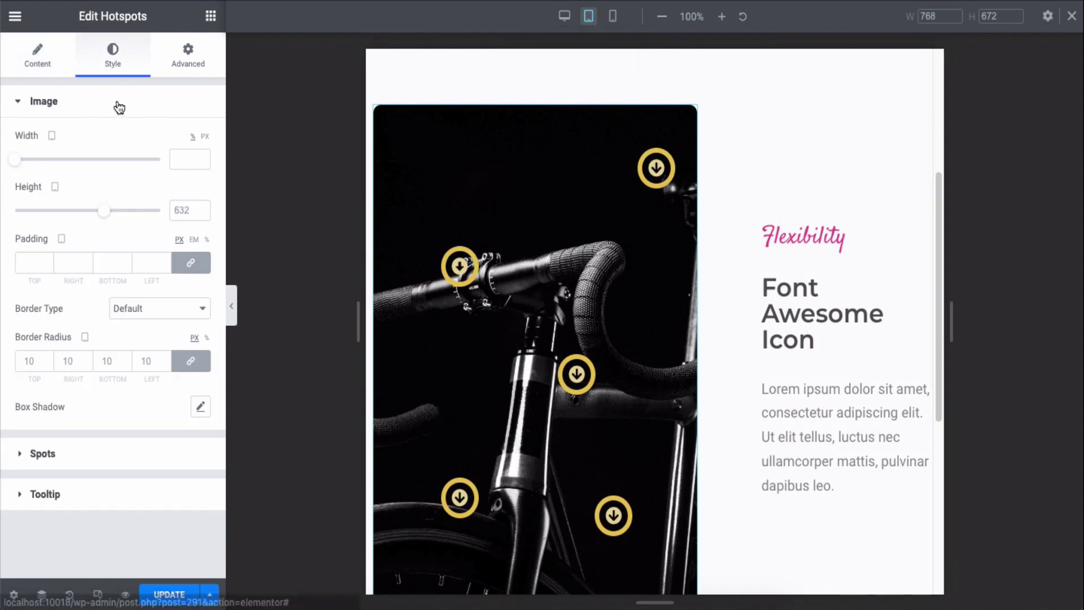
click(117, 102)
click(58, 73)
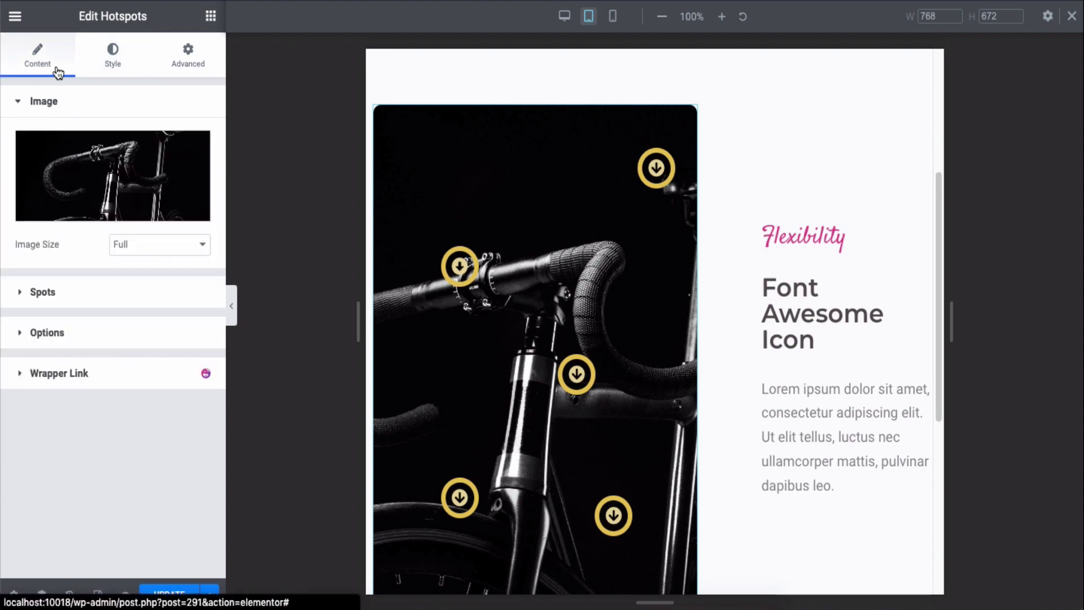
Check the hotspot image and its settings in the mobile view, return to desktop, and exit responsive mode
click(613, 22)
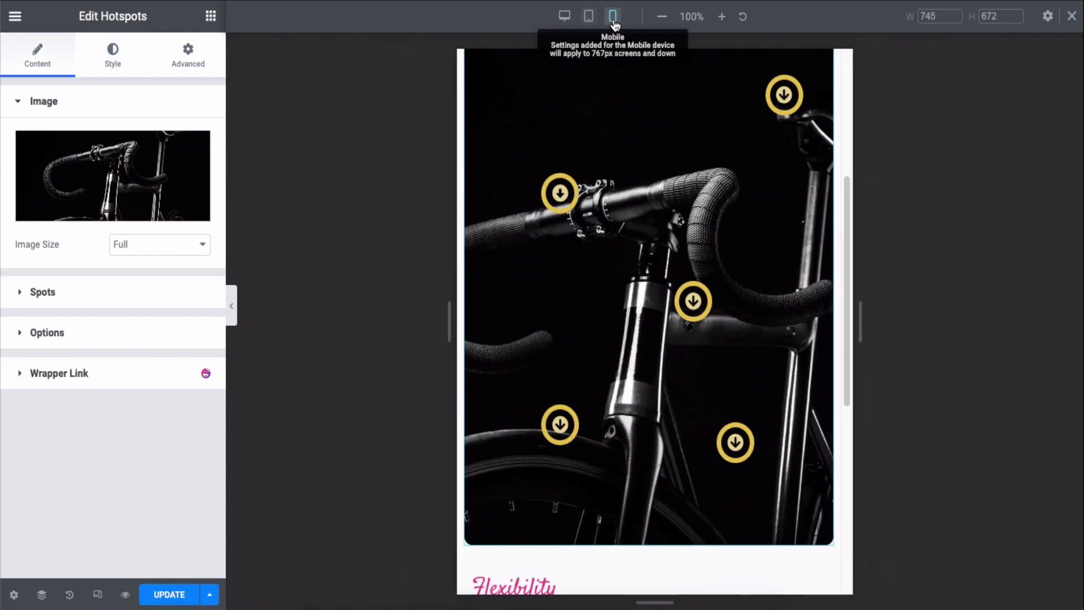
scroll(641, 181, up, 5)
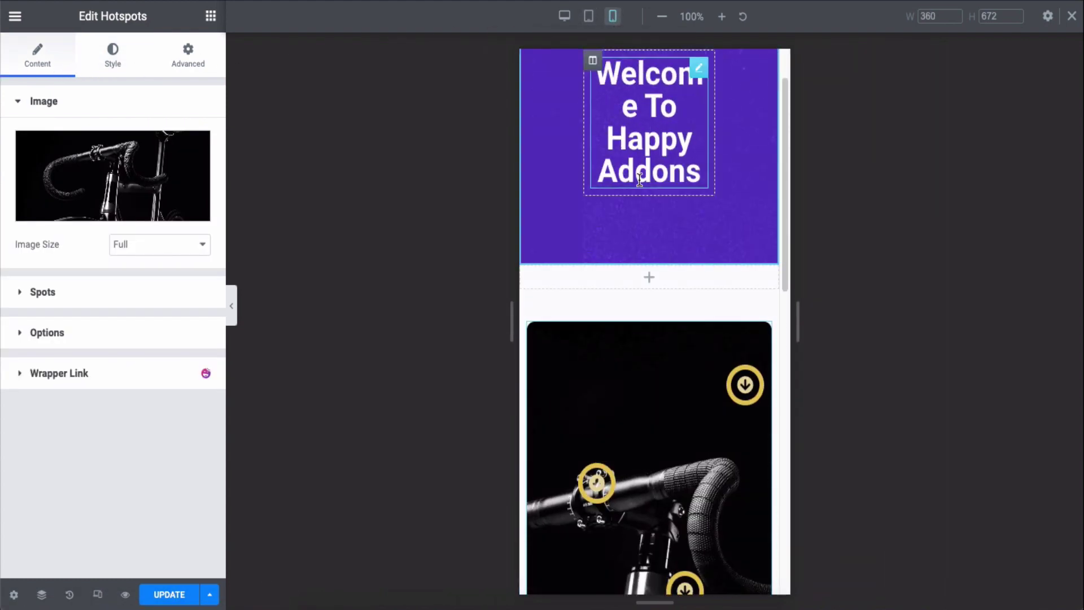
scroll(639, 179, down, 2)
scroll(640, 180, down, 3)
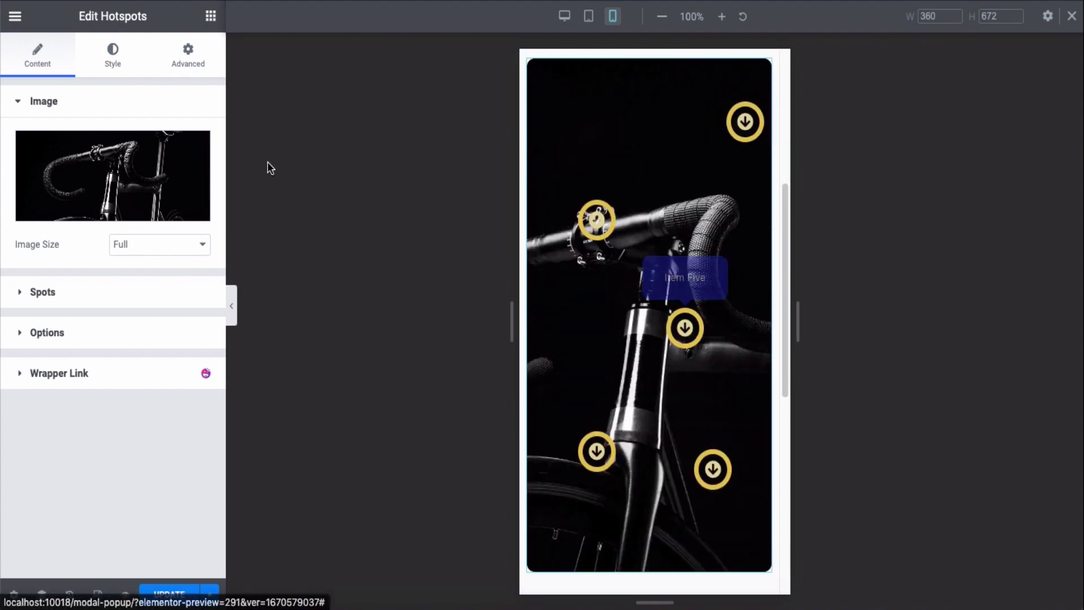
click(113, 59)
click(111, 101)
click(40, 60)
click(564, 17)
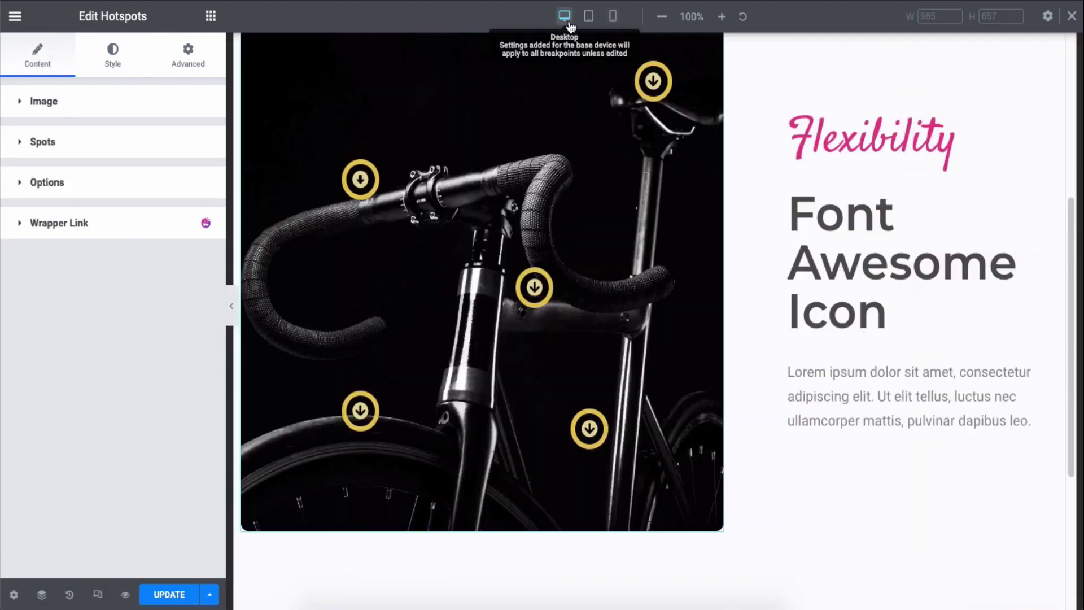
click(1075, 19)
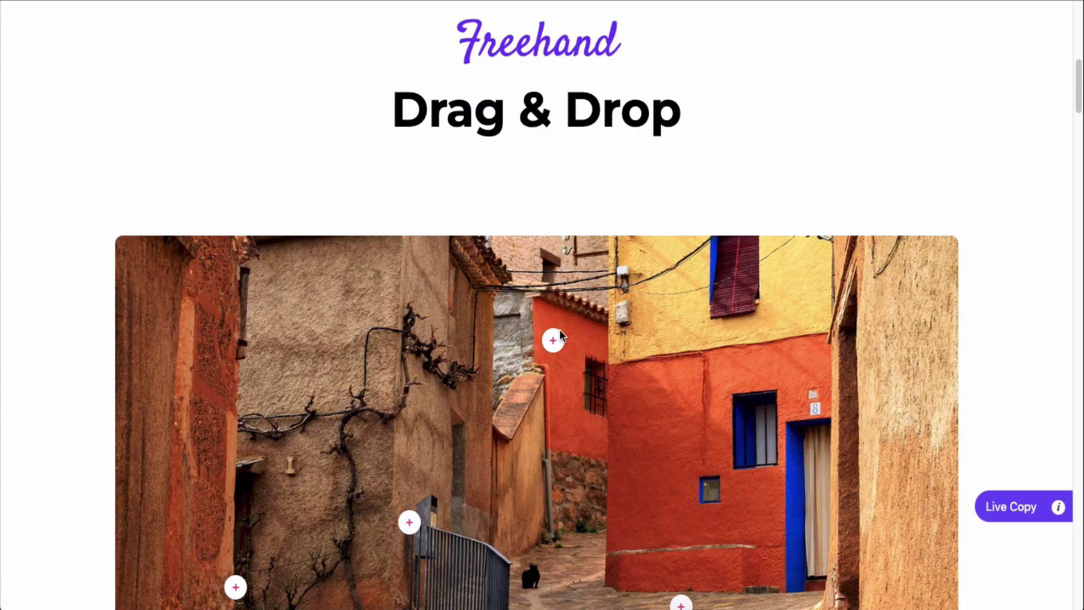
Browse the Happy Addons Hotspots demo page to examine its spot shapes, icon spots, text spots, image spots and tooltips
scroll(983, 331, down, 10)
scroll(984, 330, down, 5)
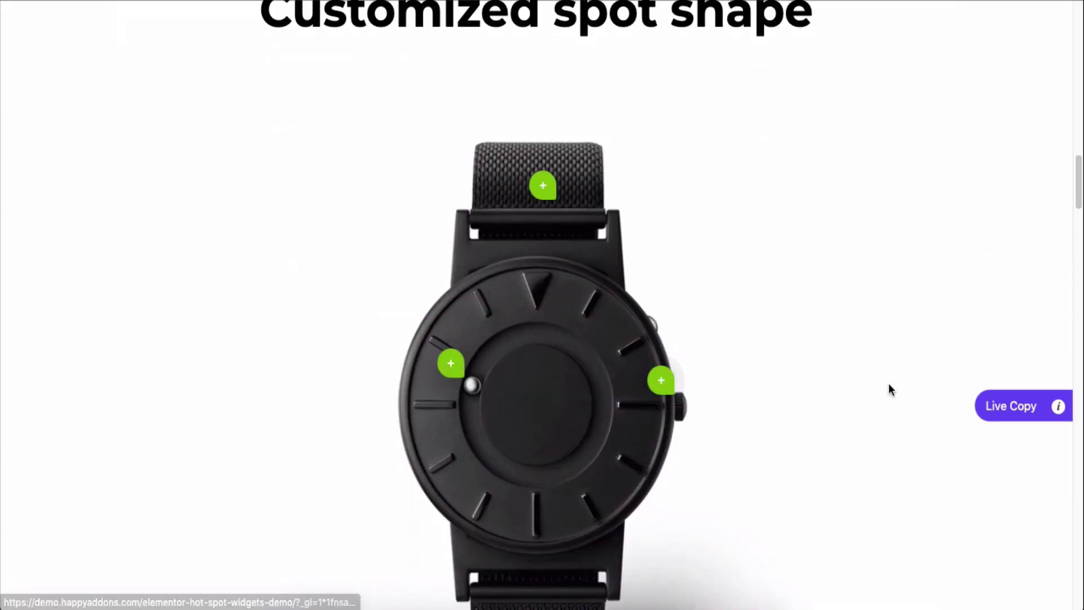
scroll(890, 387, down, 15)
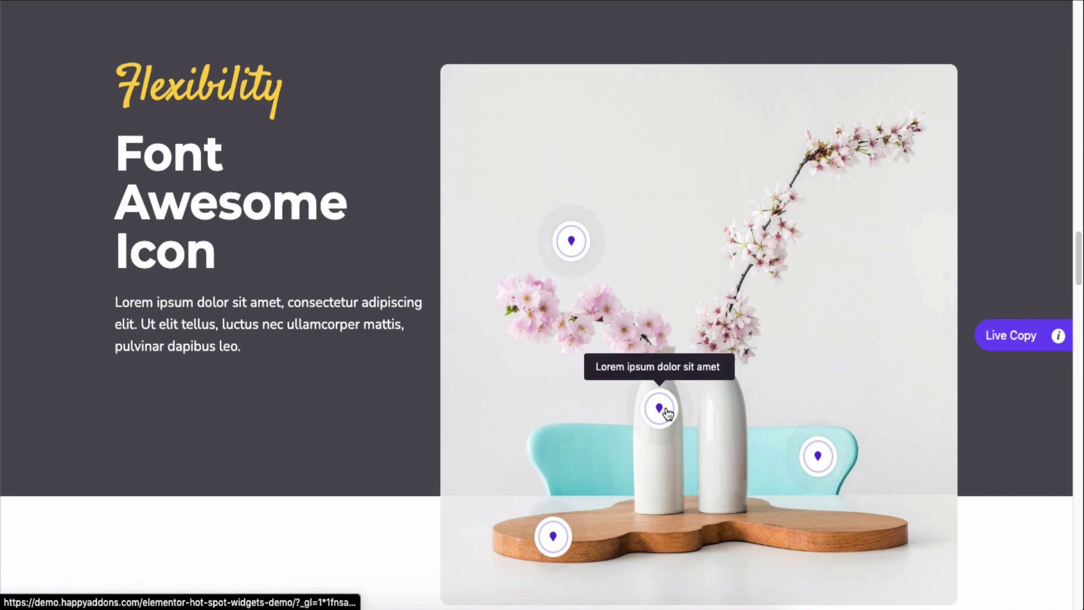
scroll(996, 251, down, 10)
scroll(996, 252, down, 14)
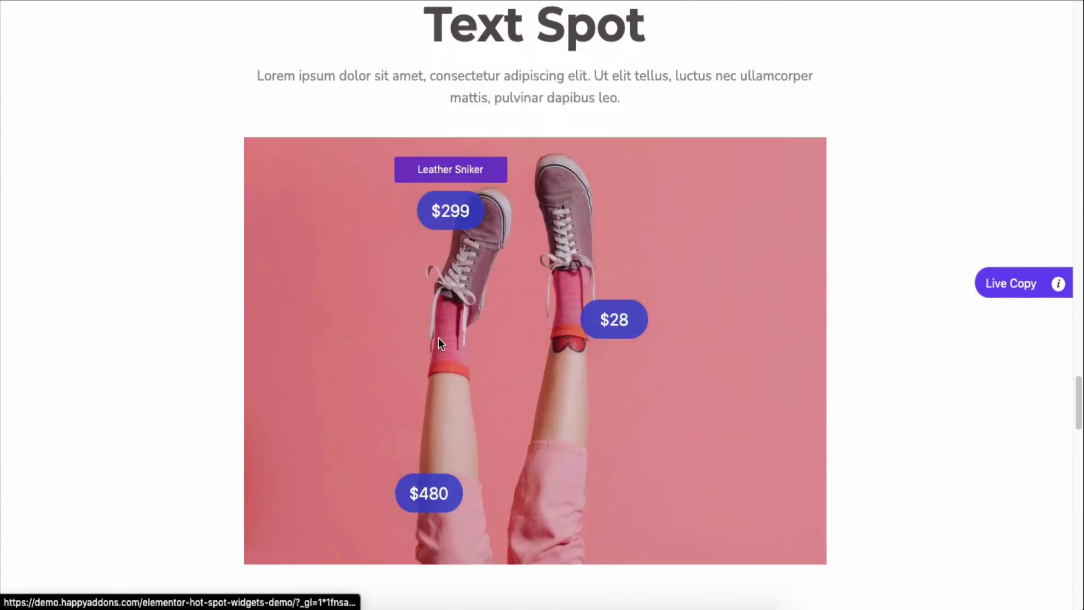
scroll(991, 460, down, 8)
scroll(987, 467, down, 7)
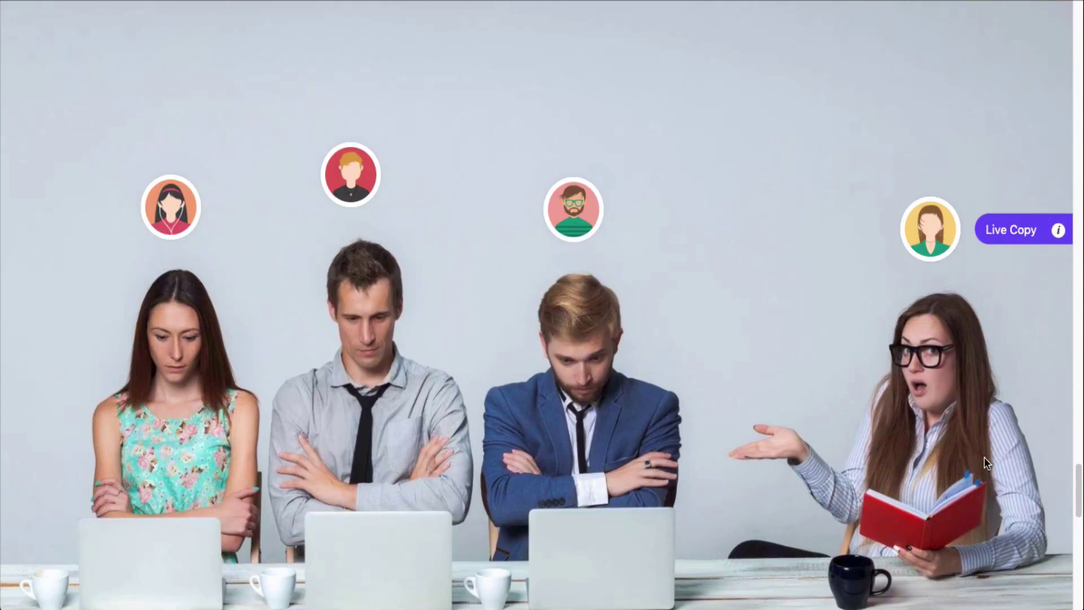
mouse_move(931, 250)
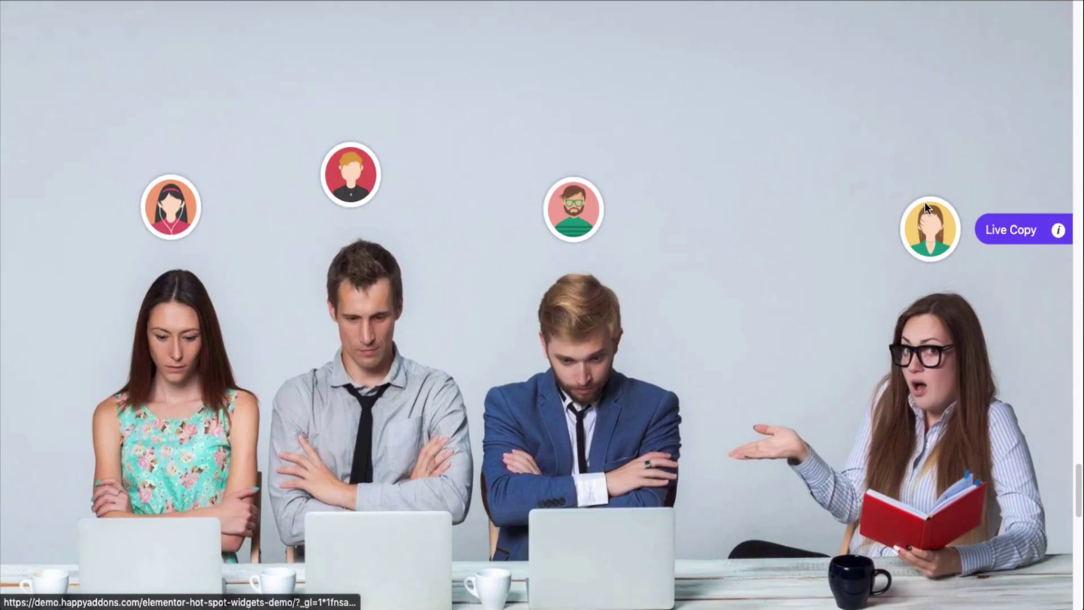
scroll(1027, 199, down, 5)
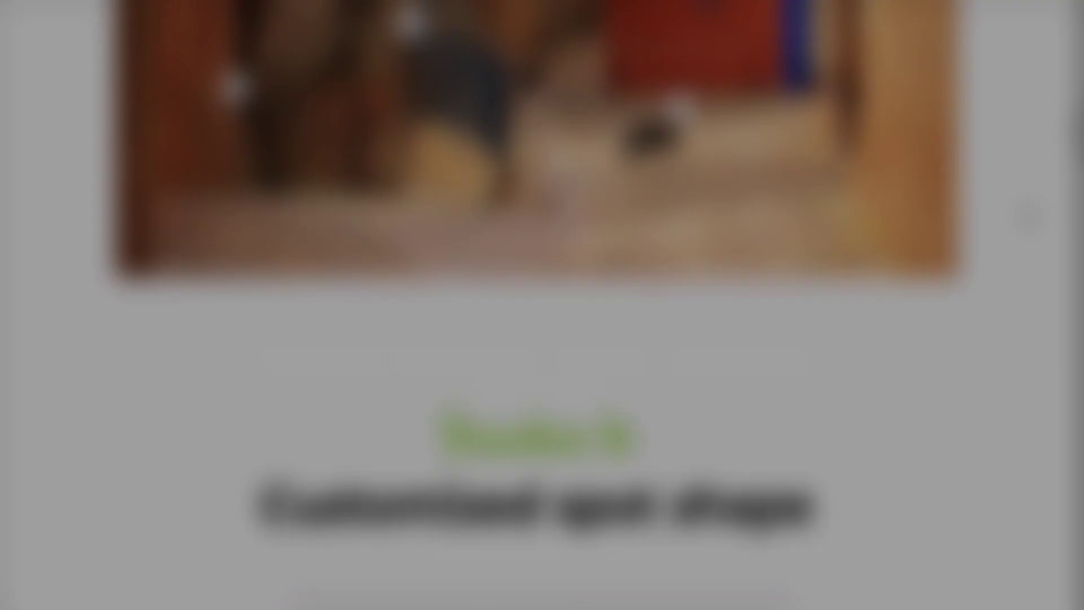